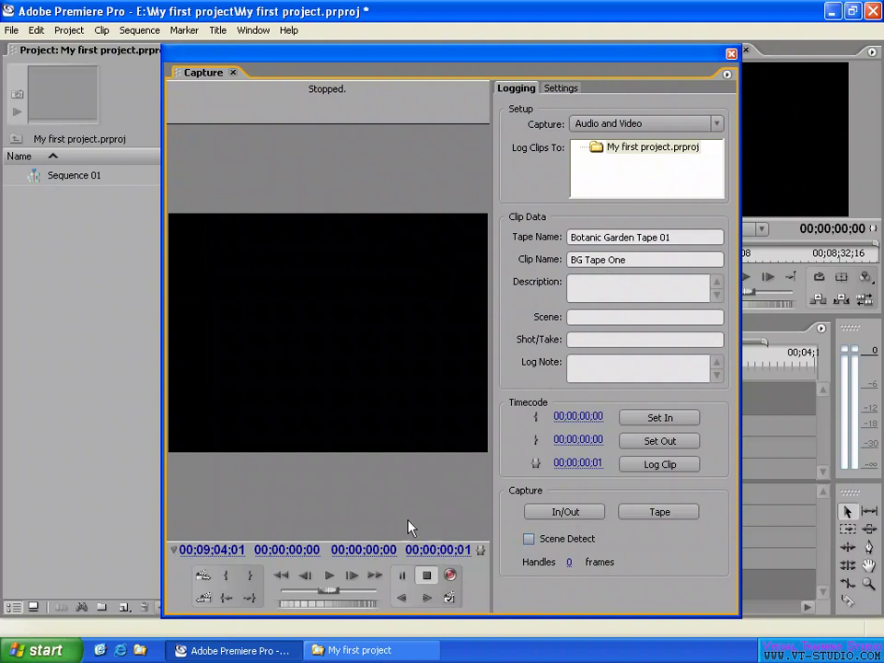
# - Play the tape, record about five seconds of footage and save the captured clip as BG Tape One.avi
pyautogui.click(330, 580)
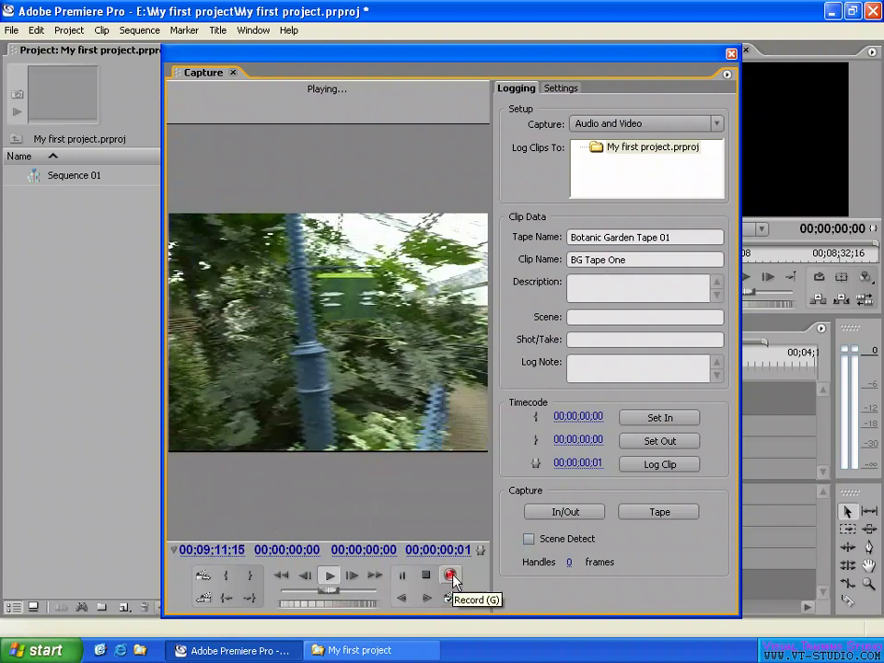
pyautogui.click(450, 574)
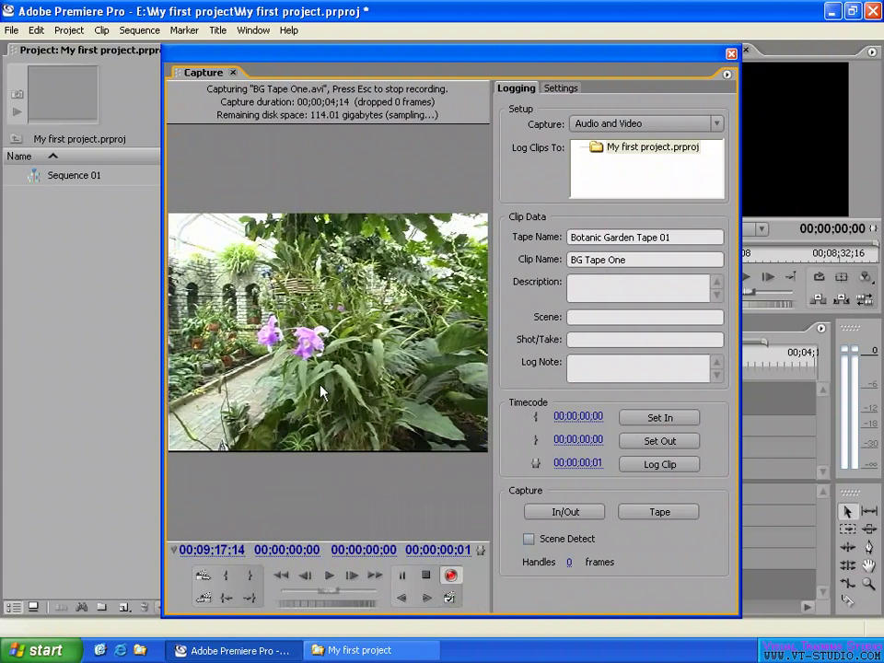
pyautogui.click(428, 576)
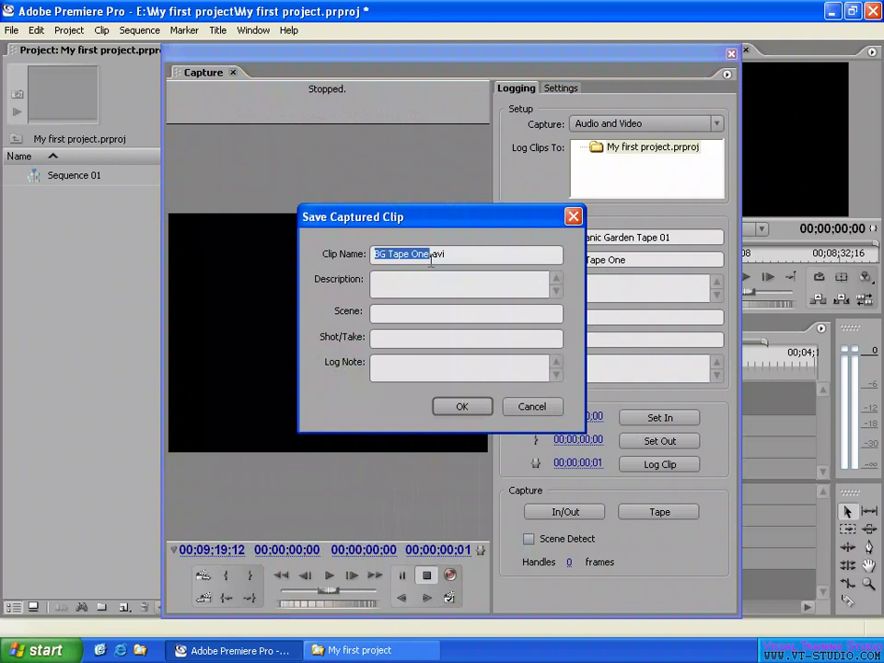
pyautogui.click(404, 287)
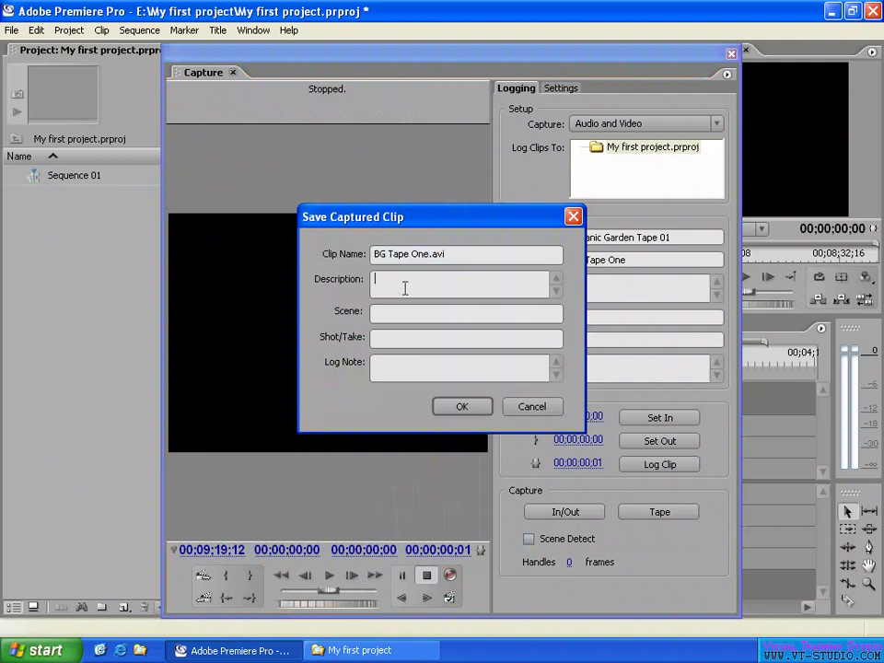
pyautogui.click(388, 311)
pyautogui.click(388, 340)
pyautogui.click(462, 407)
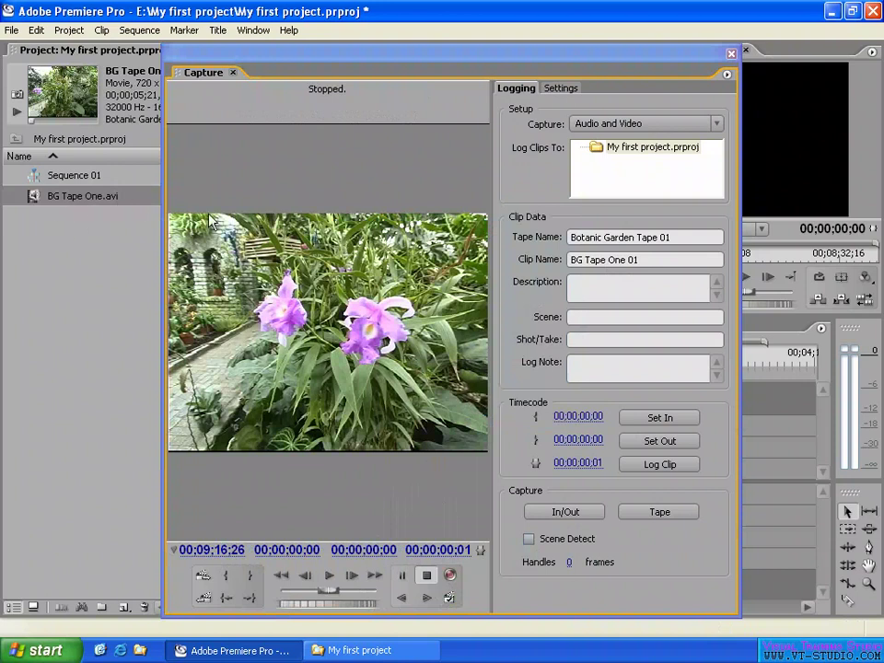
# - Play the tape to mark an in point at 00;09;21;04 and an out point at 00;09;26;08, and stop playback
pyautogui.moveTo(651, 258); pyautogui.dragTo(537, 258)
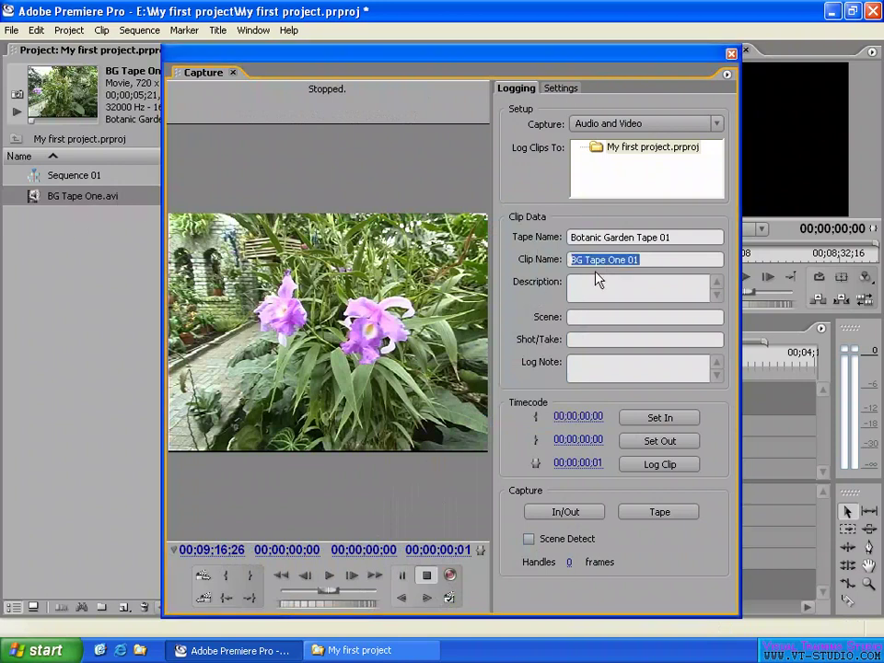
pyautogui.click(644, 260)
pyautogui.click(330, 578)
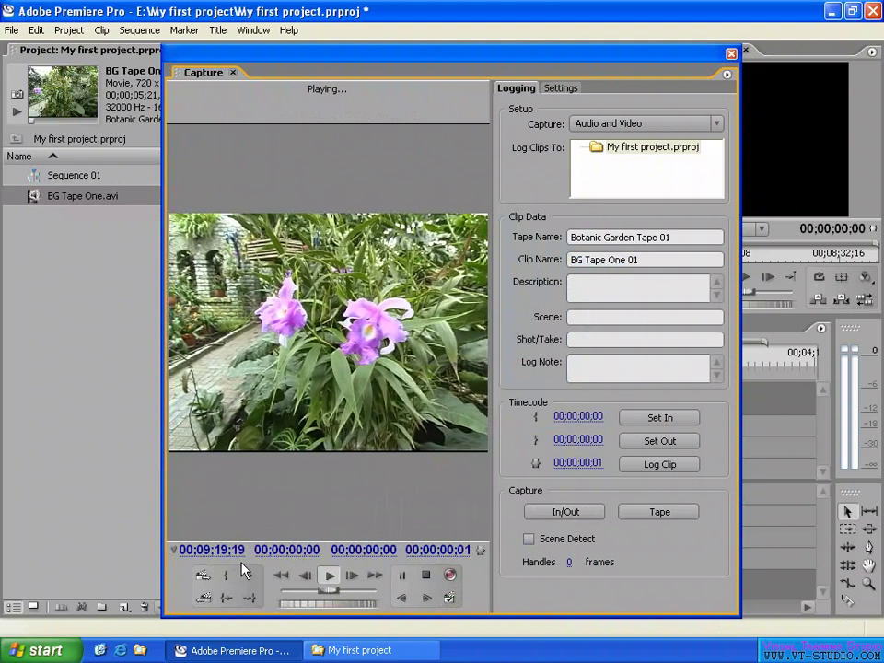
pyautogui.click(226, 576)
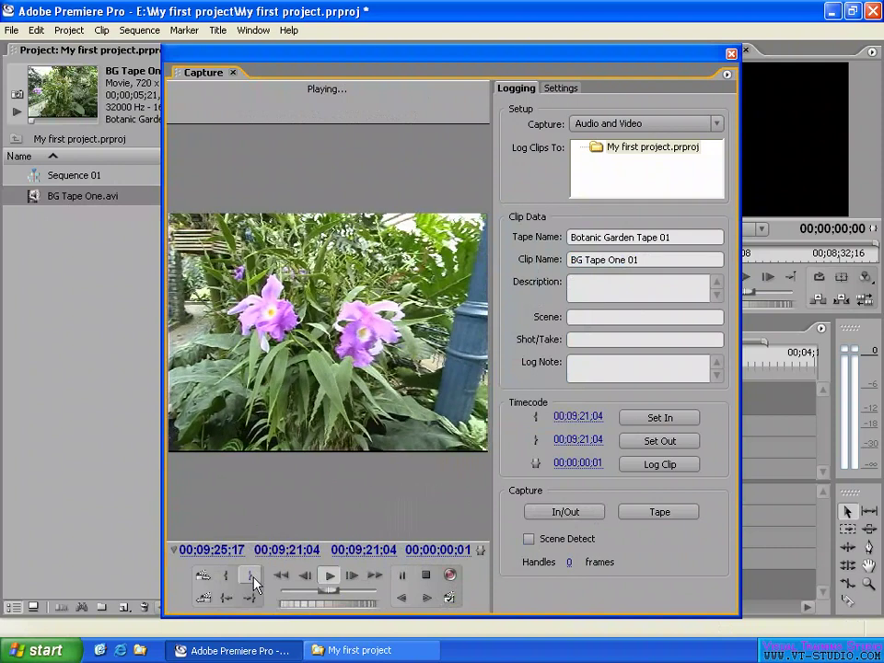
pyautogui.click(251, 577)
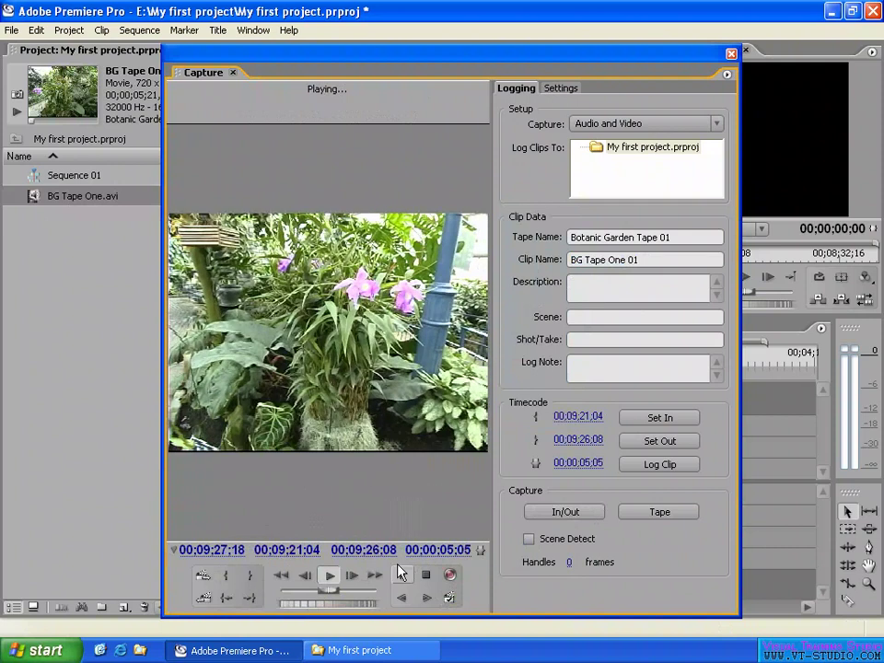
pyautogui.click(425, 575)
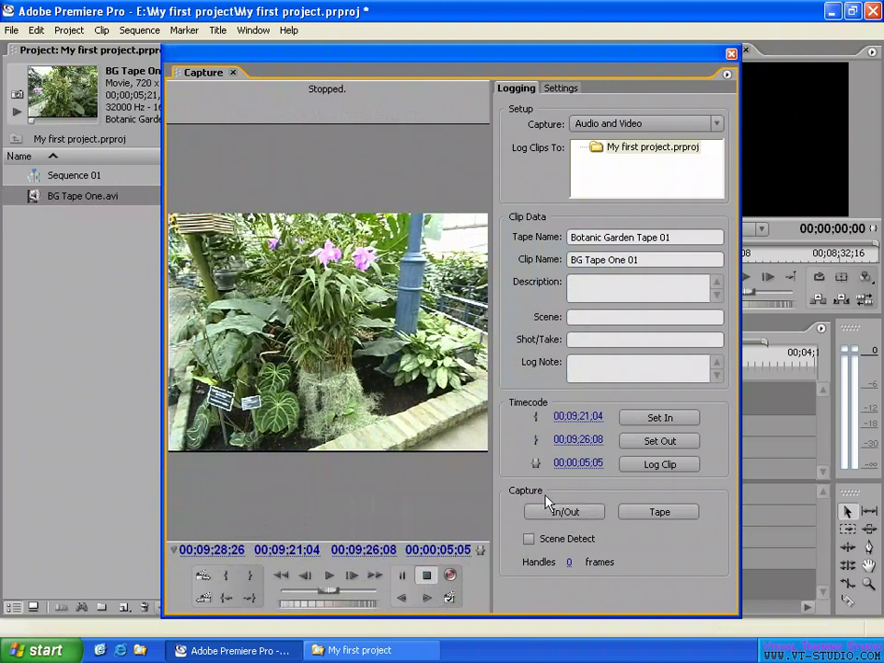
# - Capture the footage between the marked in and out points and save it as BG Tape One 01.avi
pyautogui.click(569, 516)
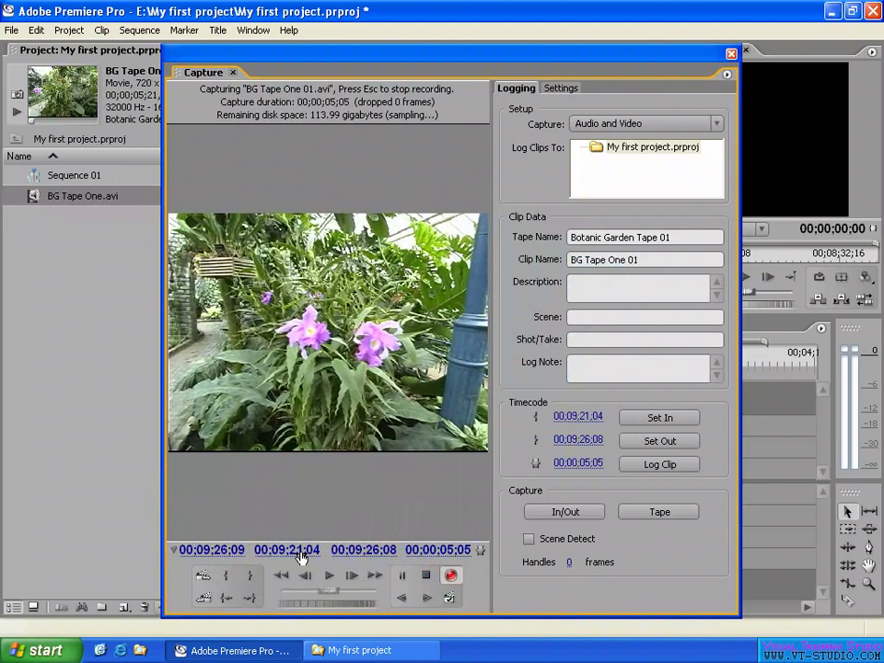
pyautogui.press('Escape')
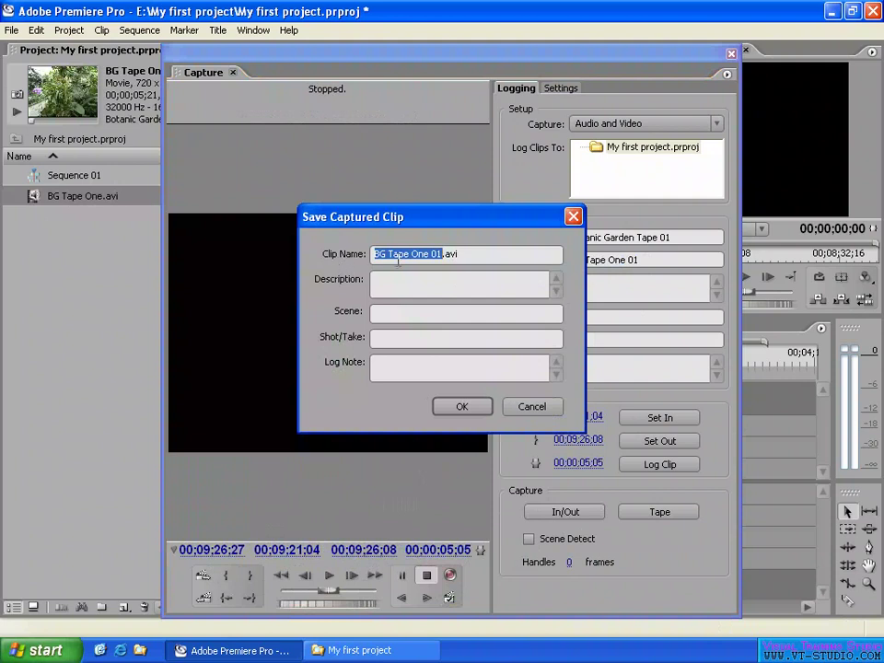
pyautogui.moveTo(432, 255); pyautogui.dragTo(446, 269)
pyautogui.click(425, 282)
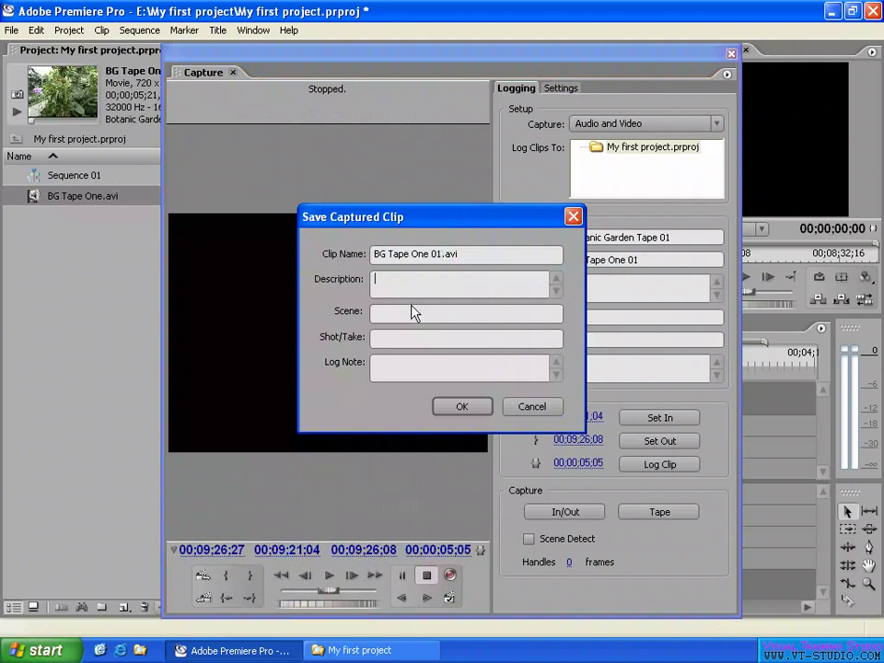
pyautogui.click(414, 311)
pyautogui.click(395, 338)
pyautogui.click(463, 410)
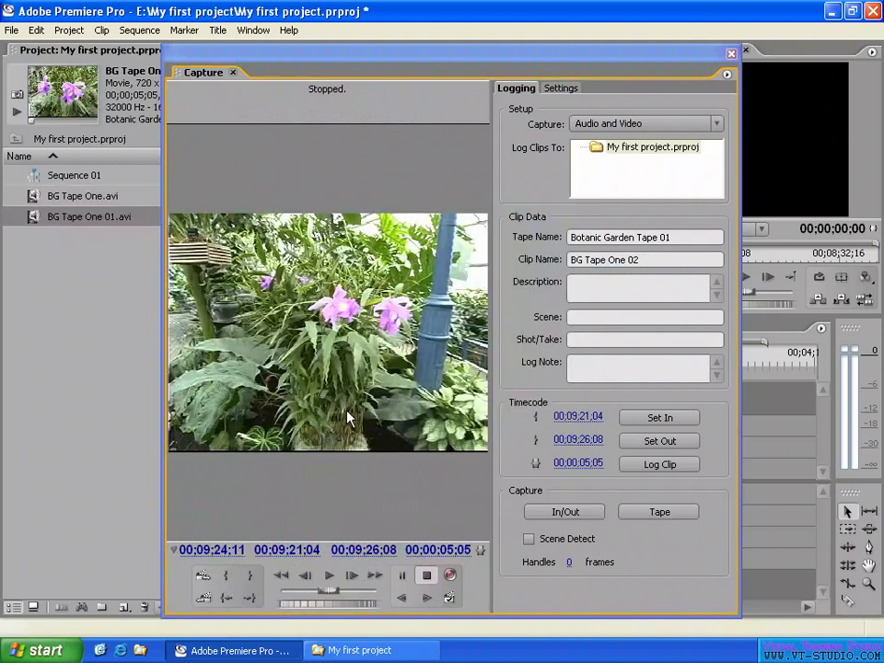
# - Run a Tape capture for about five seconds, stop it and save the clip as BG Tape One 02.avi
pyautogui.click(656, 513)
pyautogui.click(661, 518)
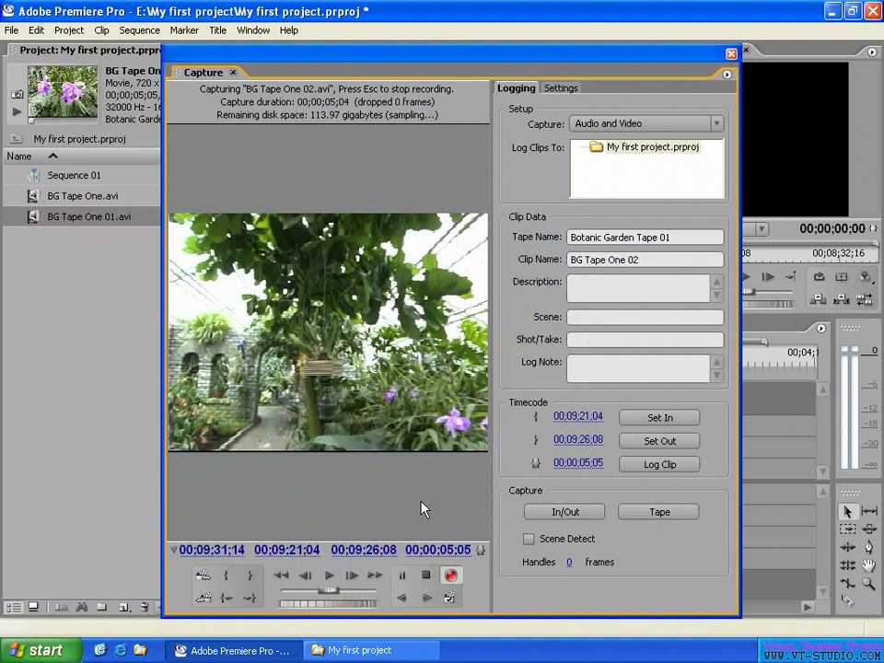
pyautogui.press('Escape')
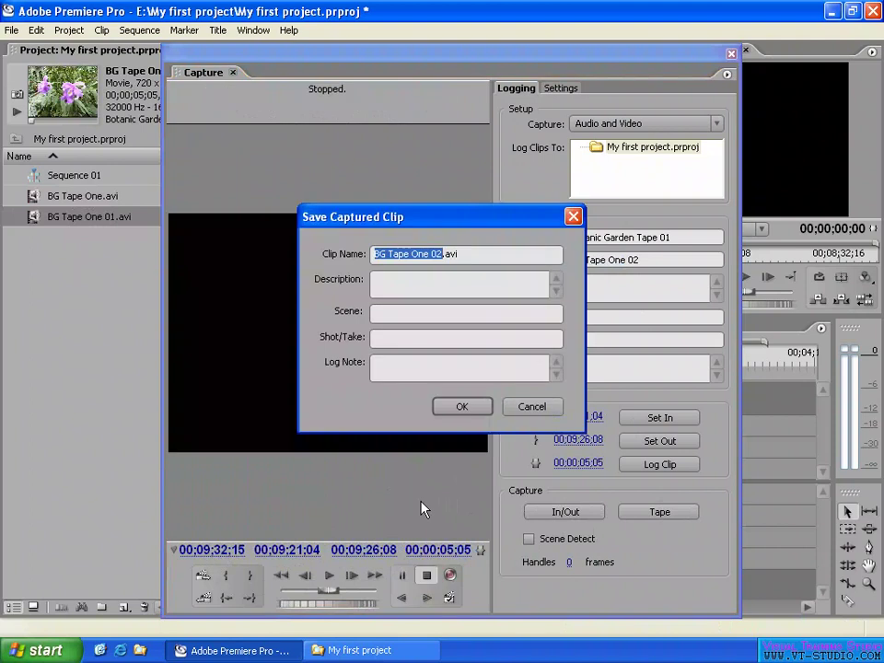
pyautogui.click(463, 406)
pyautogui.click(474, 411)
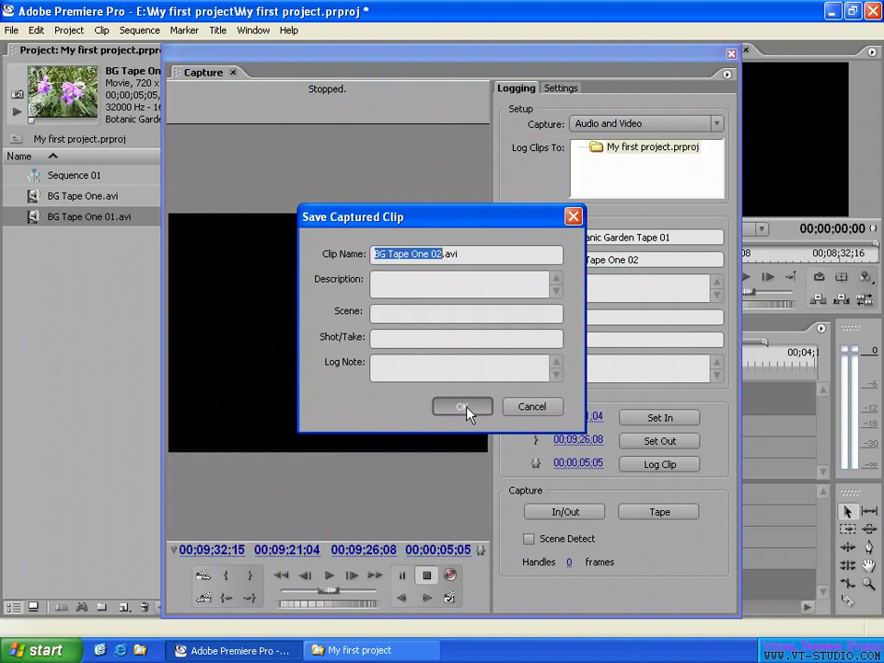
pyautogui.click(459, 407)
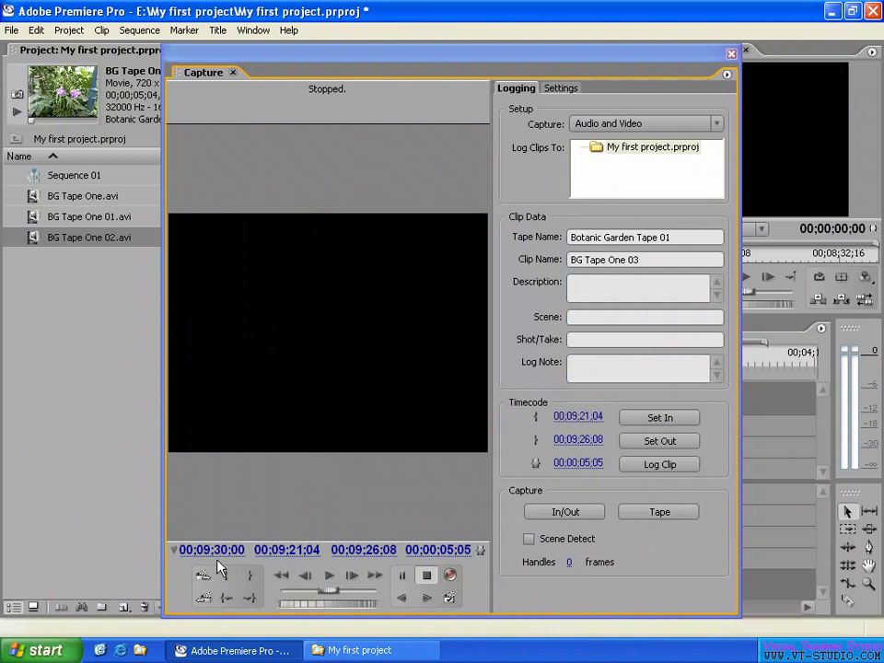
pyautogui.click(658, 514)
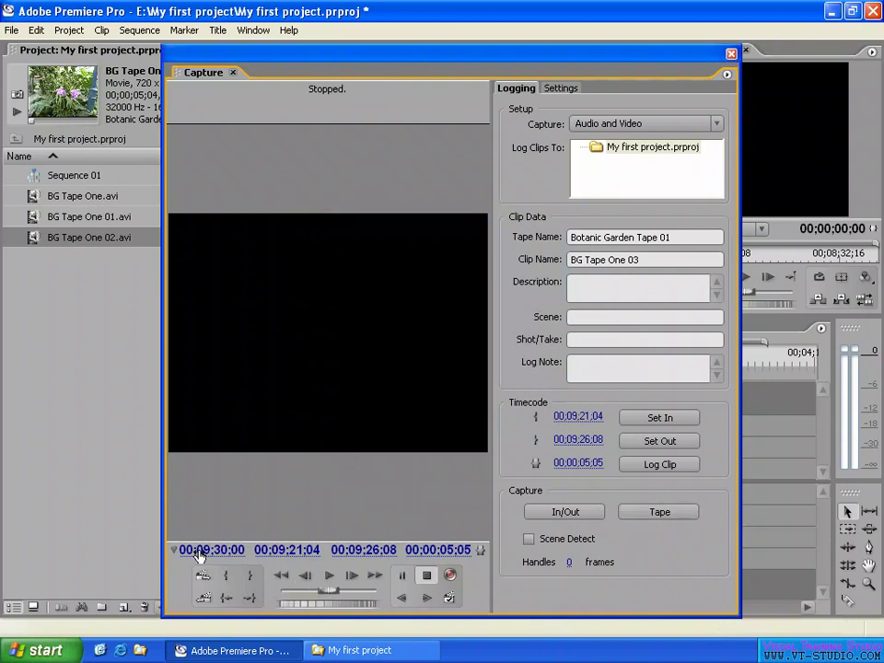
pyautogui.click(665, 514)
pyautogui.click(667, 519)
# - Set the capture in point to 00;00;02;15
pyautogui.click(582, 419)
pyautogui.write('2')
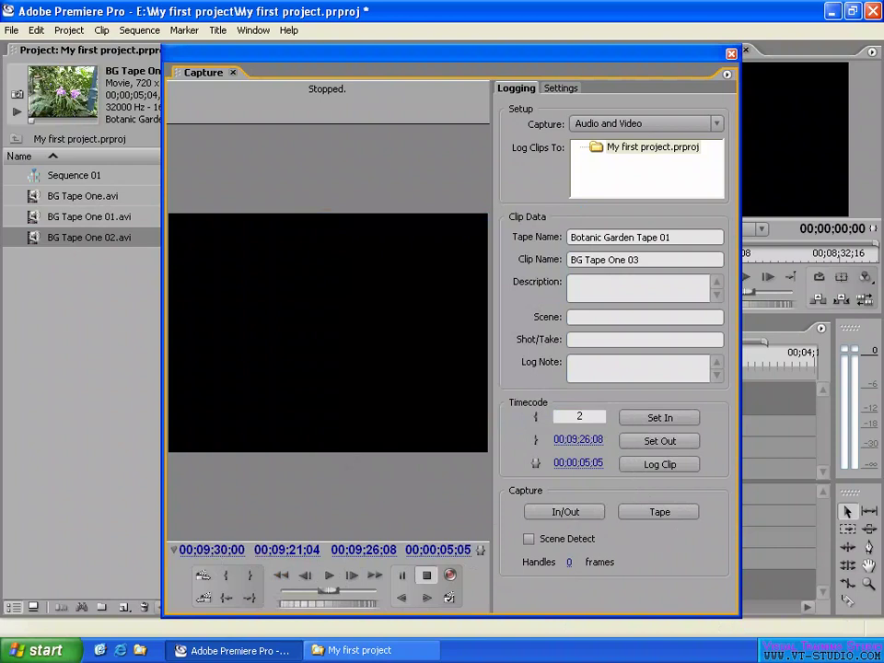
pyautogui.write('15')
pyautogui.press('Return')
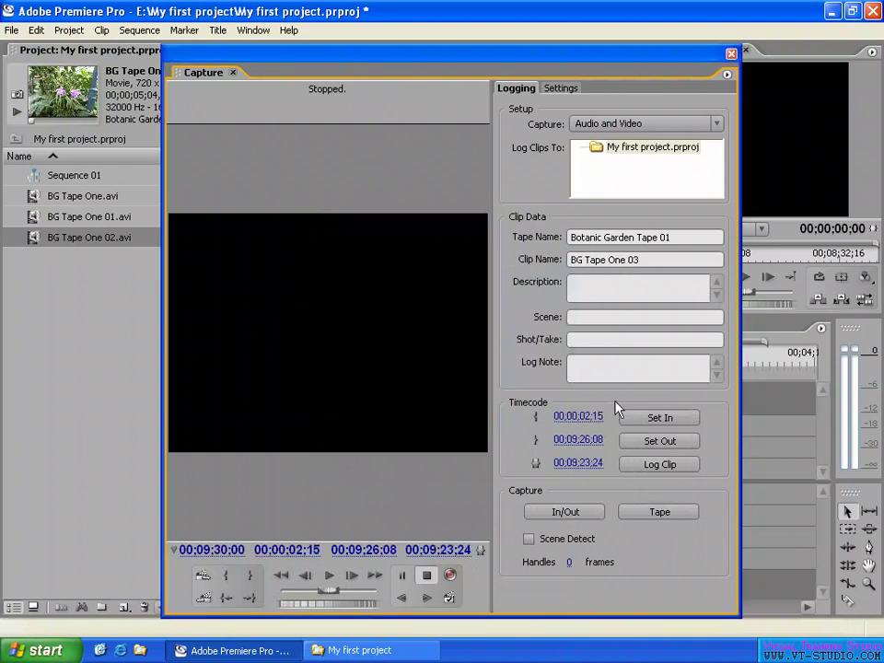
# - Set the capture in point to 00;02;15;02
pyautogui.click(589, 417)
pyautogui.write('215')
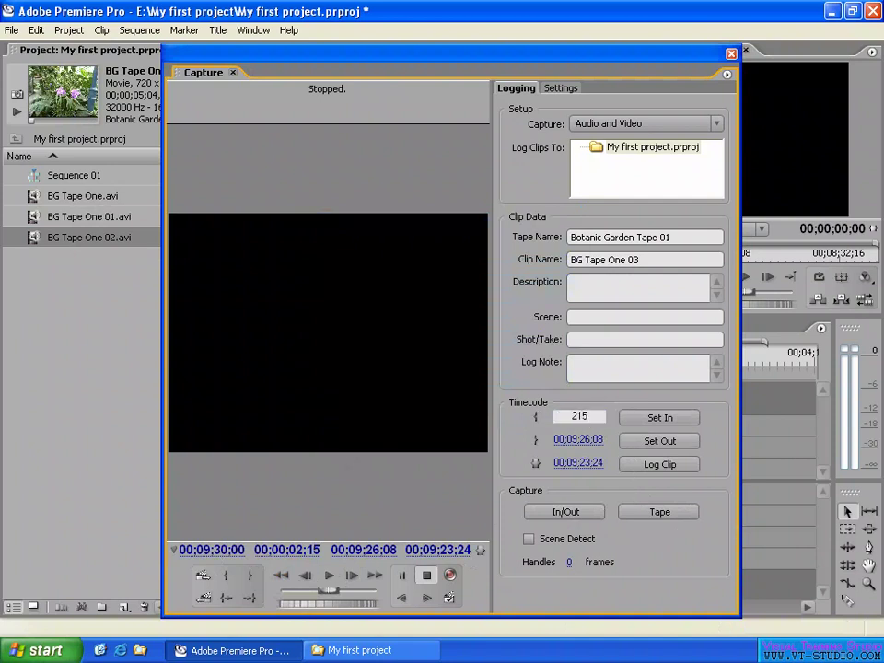
pyautogui.write('02')
pyautogui.press('Return')
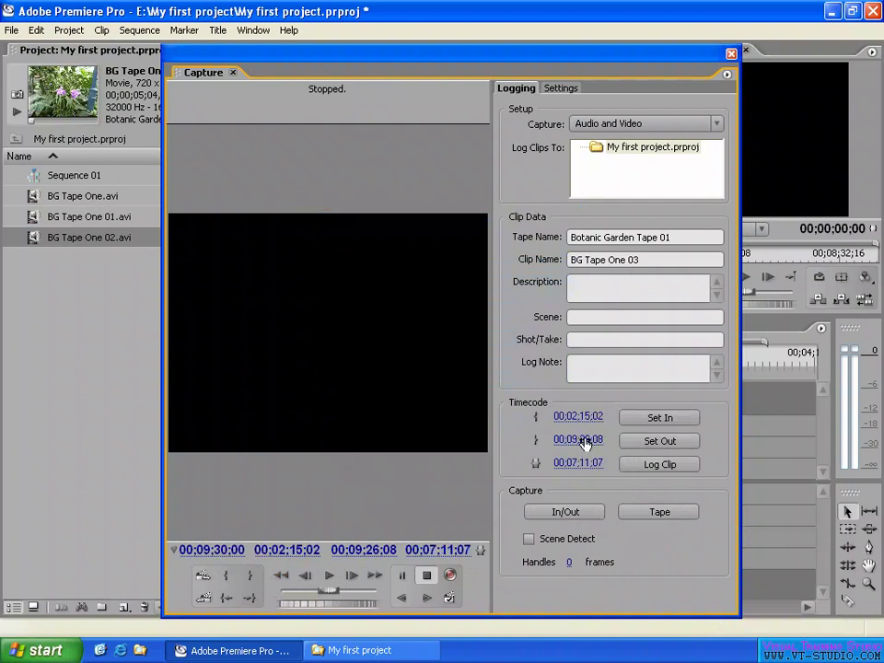
# - Set the capture out point to 00;02;20;06 and log the clip as BG Tape One 03.avi
pyautogui.click(582, 442)
pyautogui.write('2;')
pyautogui.write('20;')
pyautogui.write('06')
pyautogui.press('Return')
pyautogui.click(673, 468)
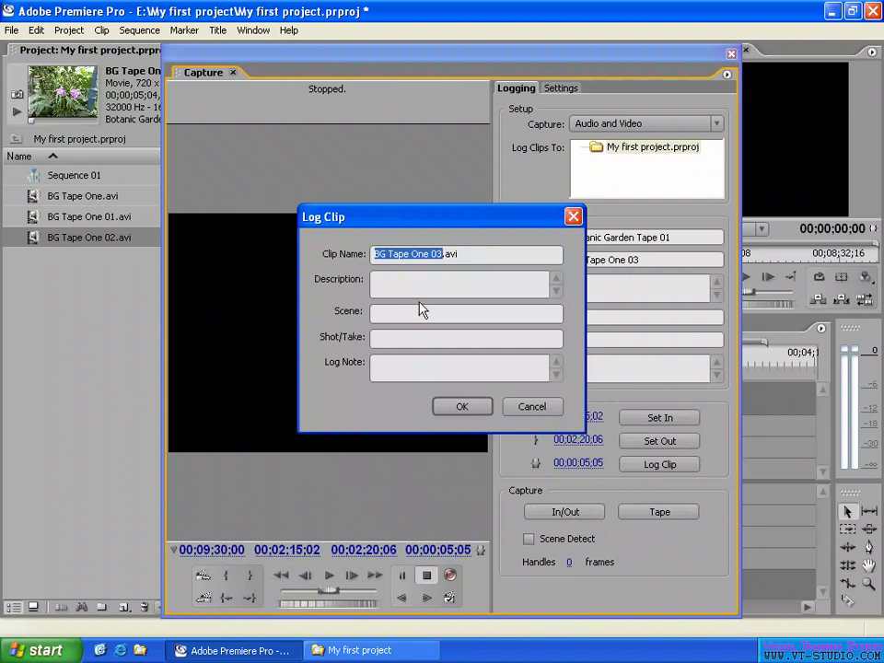
pyautogui.click(452, 403)
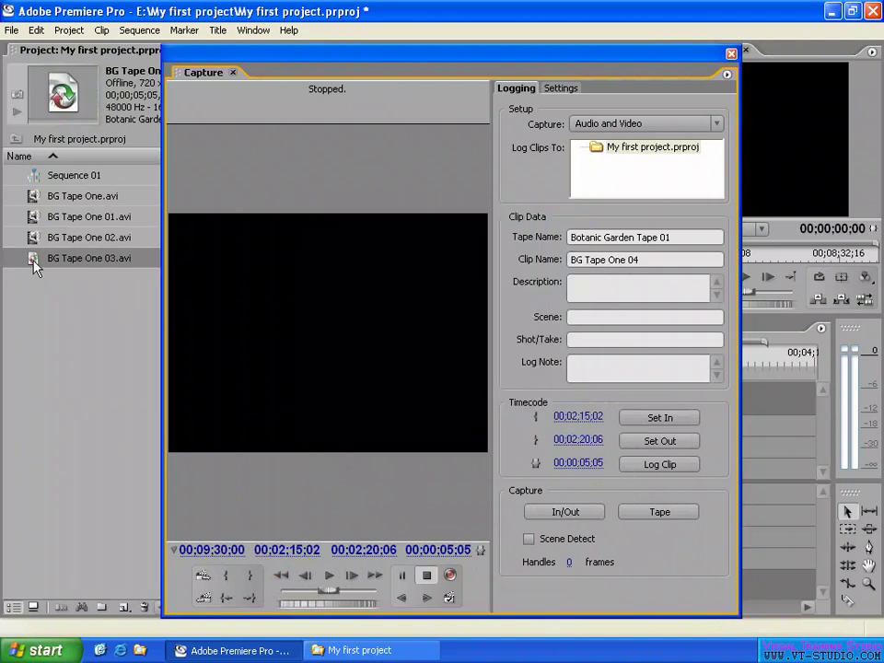
# - Examine the content type, tape name, file name and description settings for a new offline file, and cancel without creating it
pyautogui.click(85, 306)
pyautogui.rightClick(85, 306)
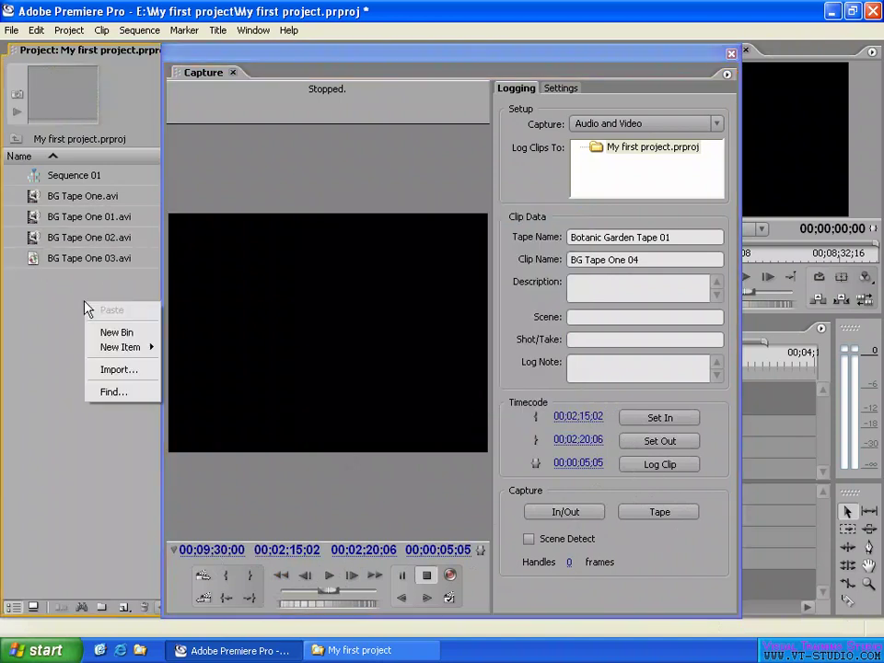
pyautogui.moveTo(140, 352)
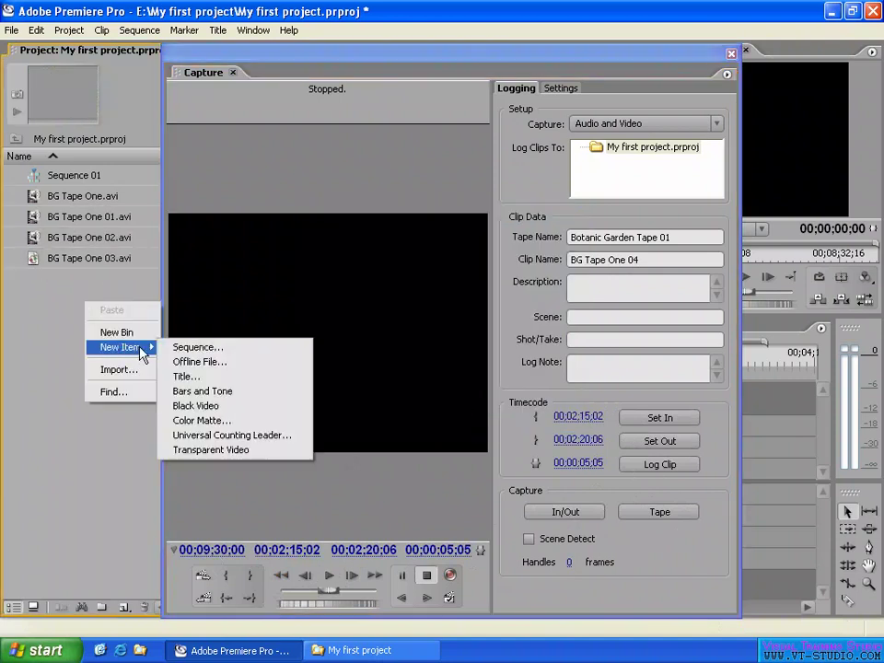
pyautogui.click(218, 365)
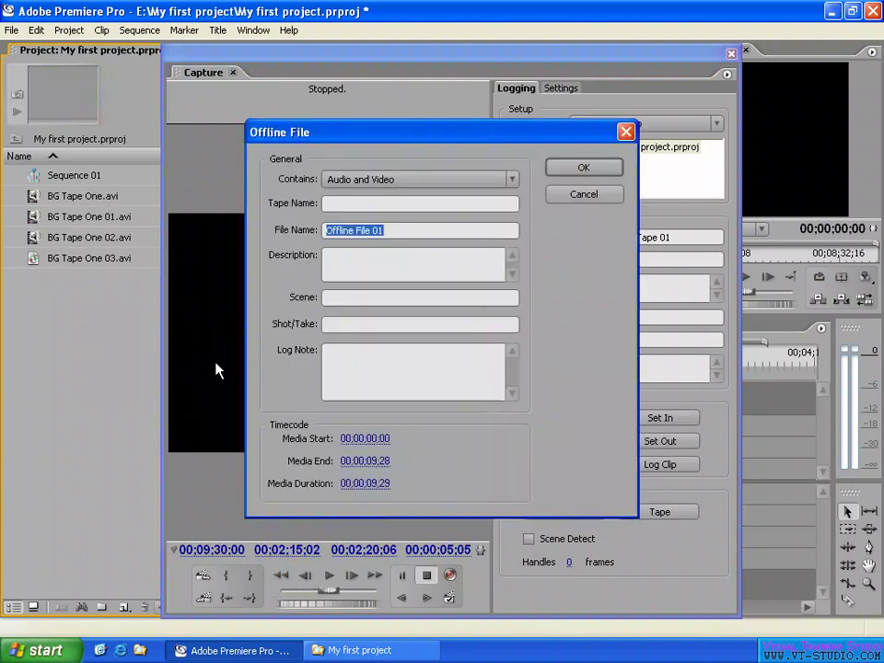
pyautogui.click(385, 180)
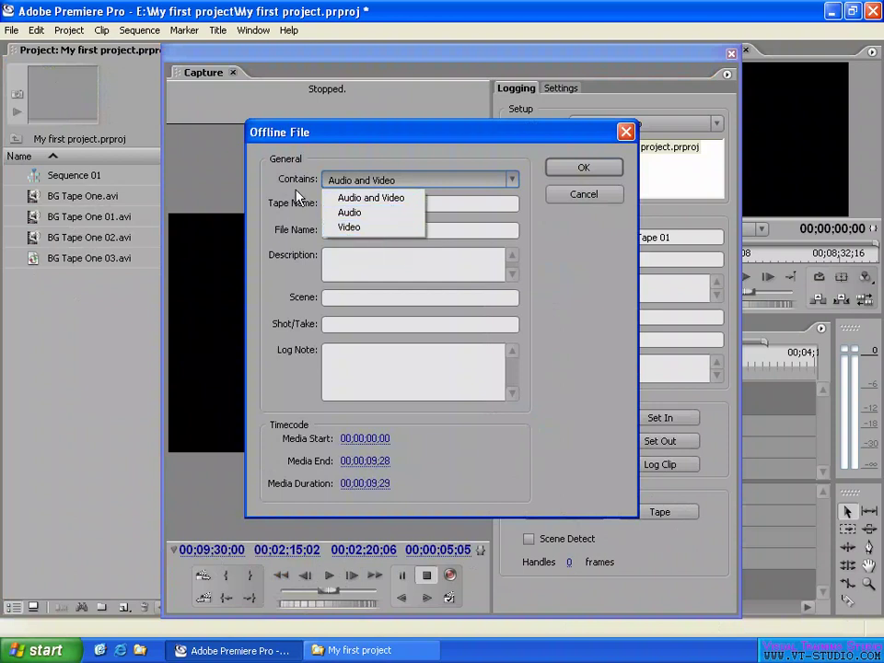
pyautogui.click(359, 184)
pyautogui.click(334, 203)
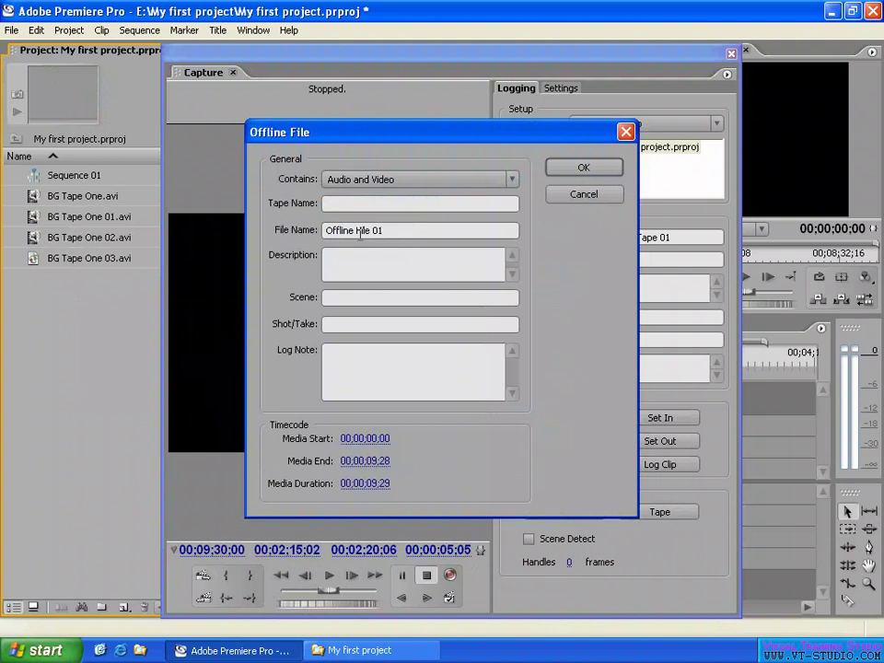
pyautogui.moveTo(387, 231); pyautogui.dragTo(240, 235)
pyautogui.click(359, 264)
pyautogui.click(601, 195)
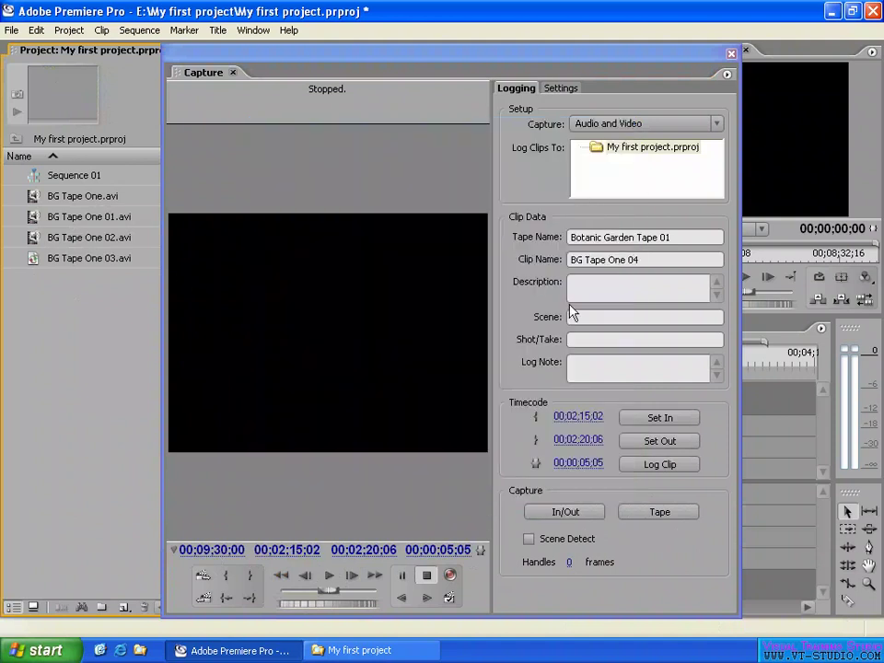
# - Play the tape and mark the next clip's in point at 00;09;35;16 and out point at 00;09;39;19
pyautogui.click(578, 417)
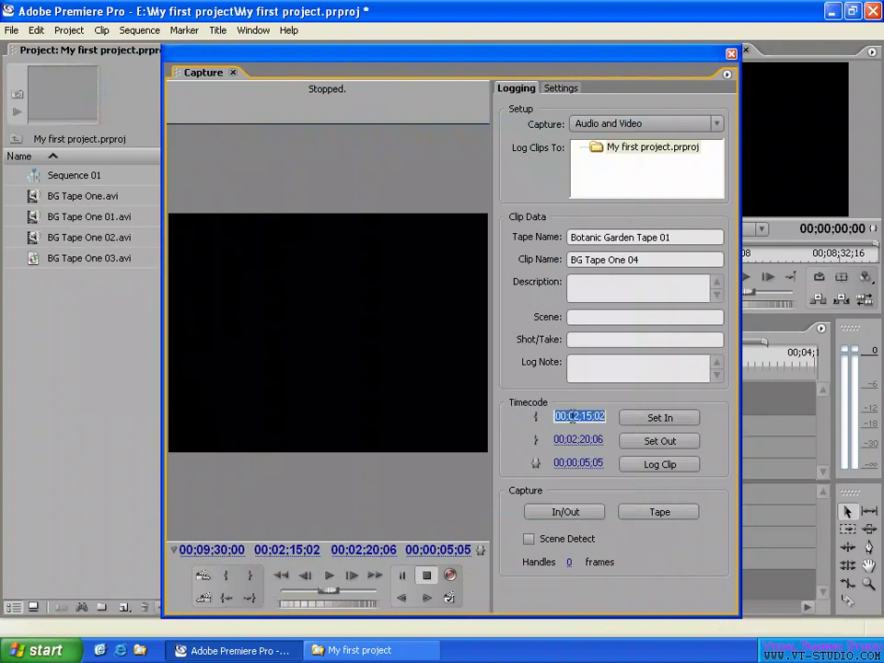
pyautogui.click(515, 430)
pyautogui.click(330, 578)
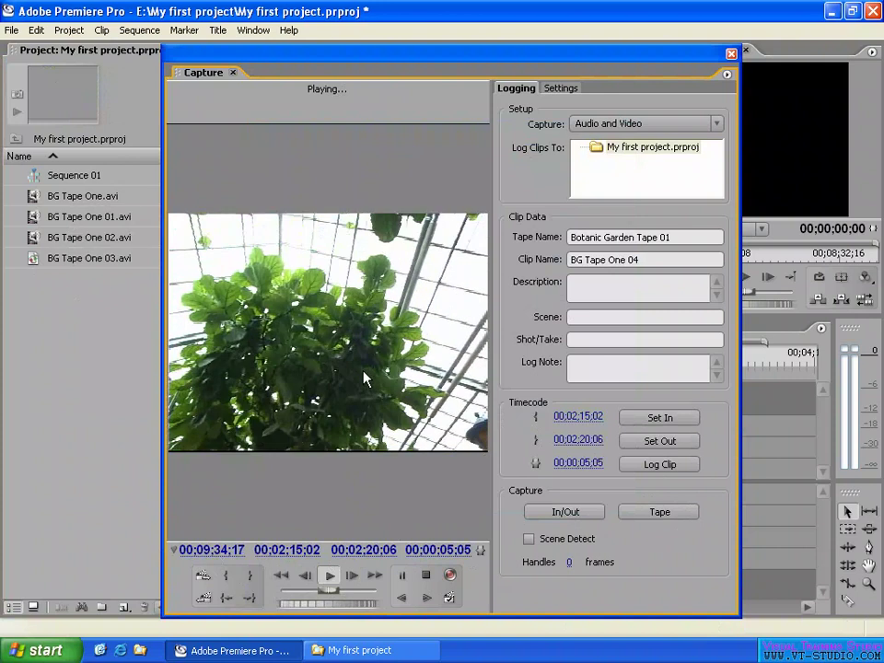
pyautogui.click(656, 419)
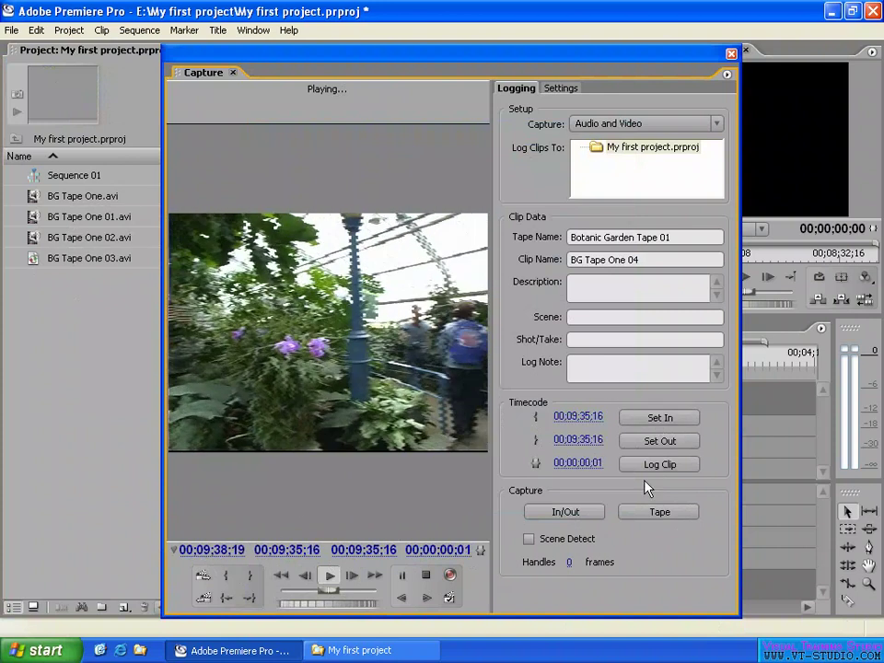
pyautogui.click(659, 442)
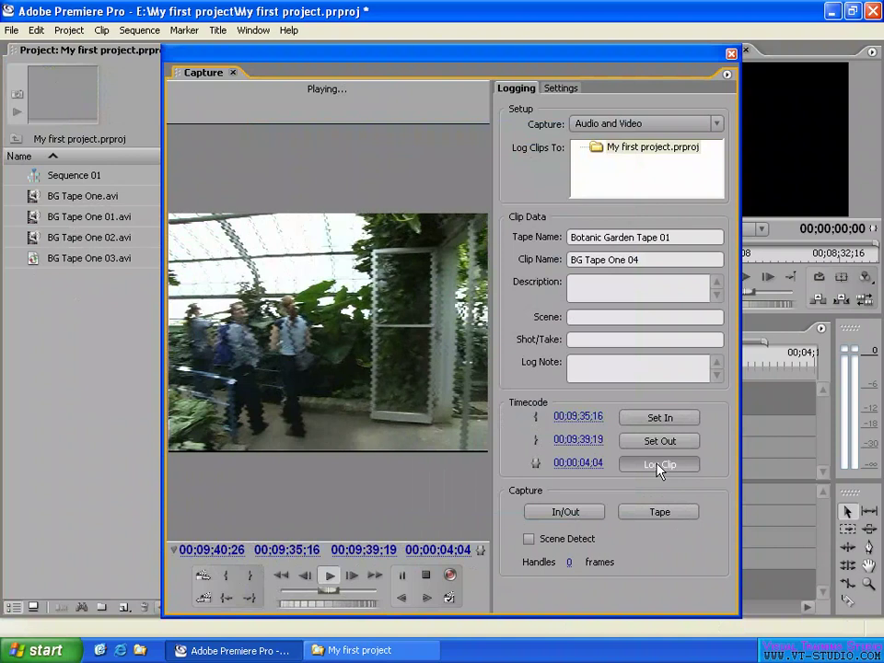
# - Log the marked clip as BG Tape One 04.avi and resume playing the tape
pyautogui.click(659, 466)
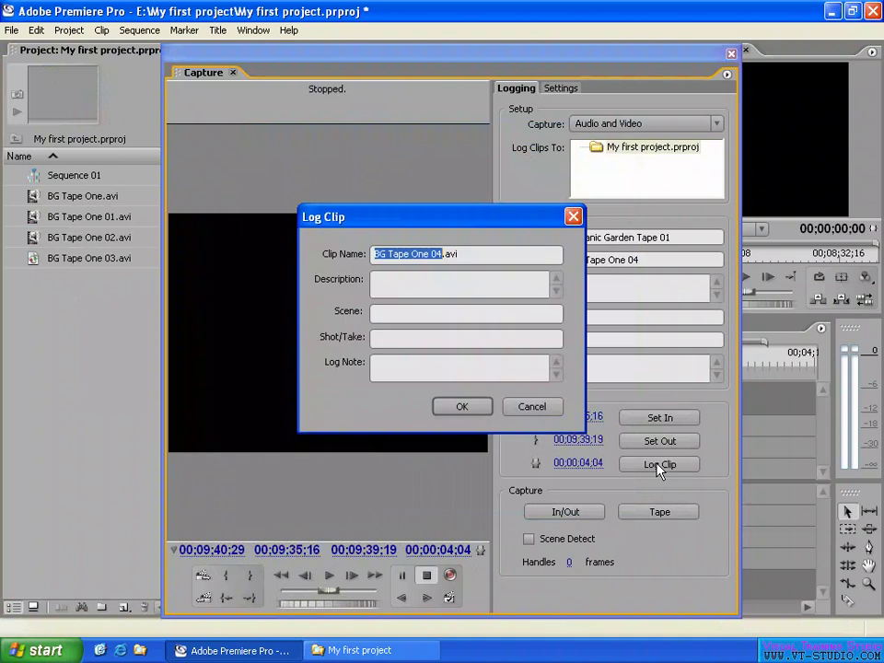
pyautogui.click(463, 407)
pyautogui.press('space')
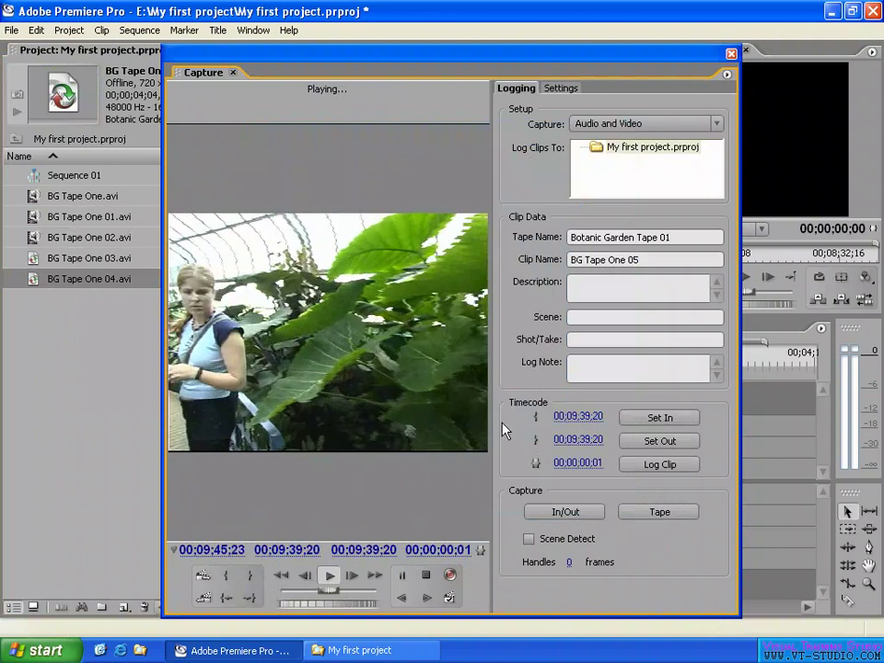
# - Mark the next clip from 00;09;46;12 to 00;09;49;25, log it as BG Tape One 05.avi, and stop the tape
pyautogui.click(676, 423)
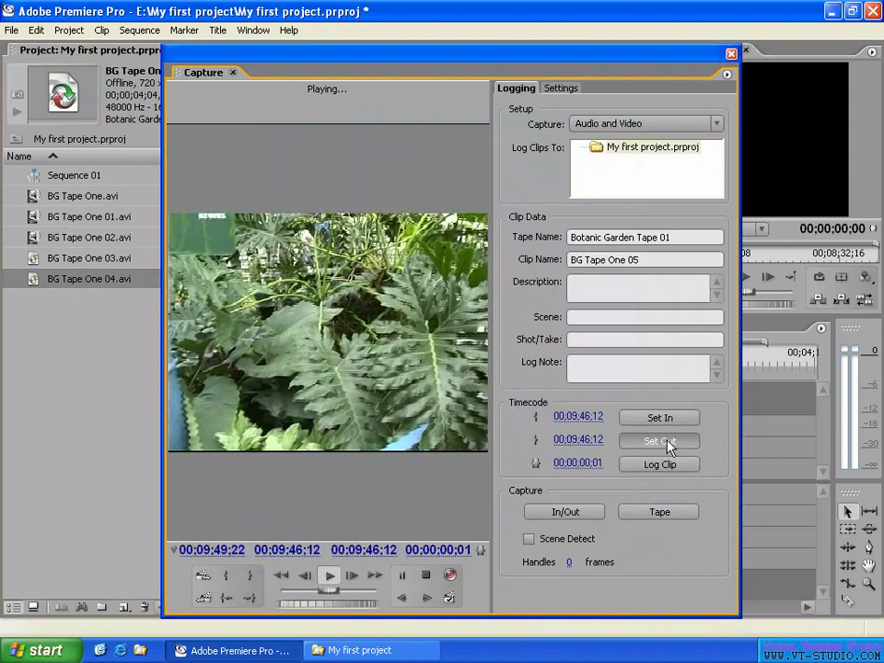
pyautogui.click(665, 443)
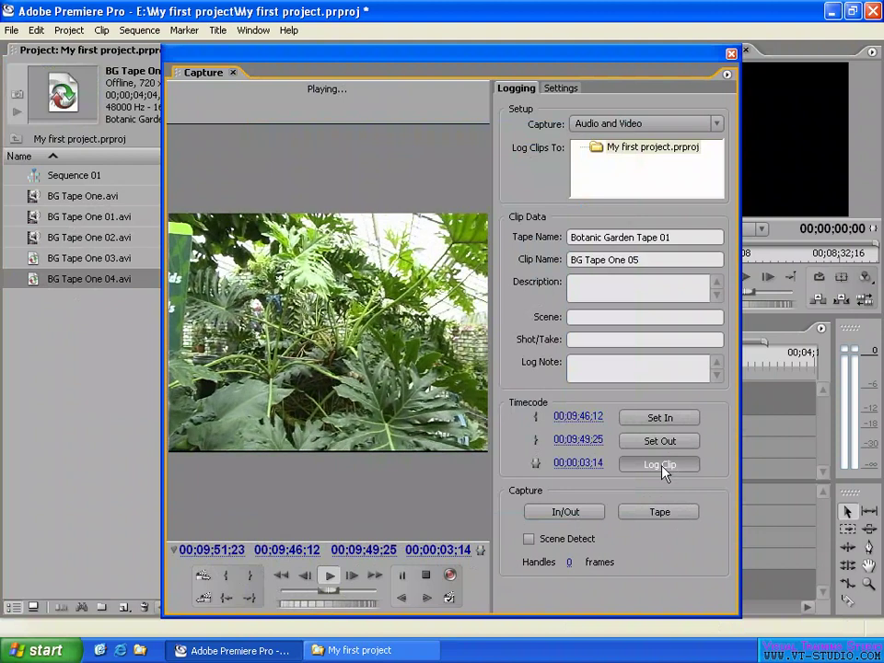
pyautogui.click(659, 464)
pyautogui.click(460, 410)
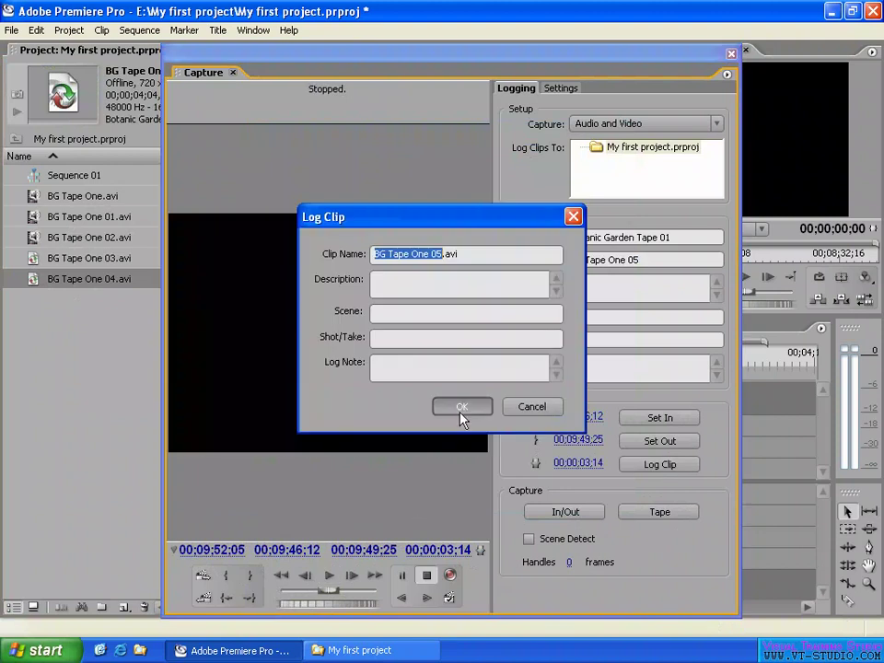
pyautogui.press('space')
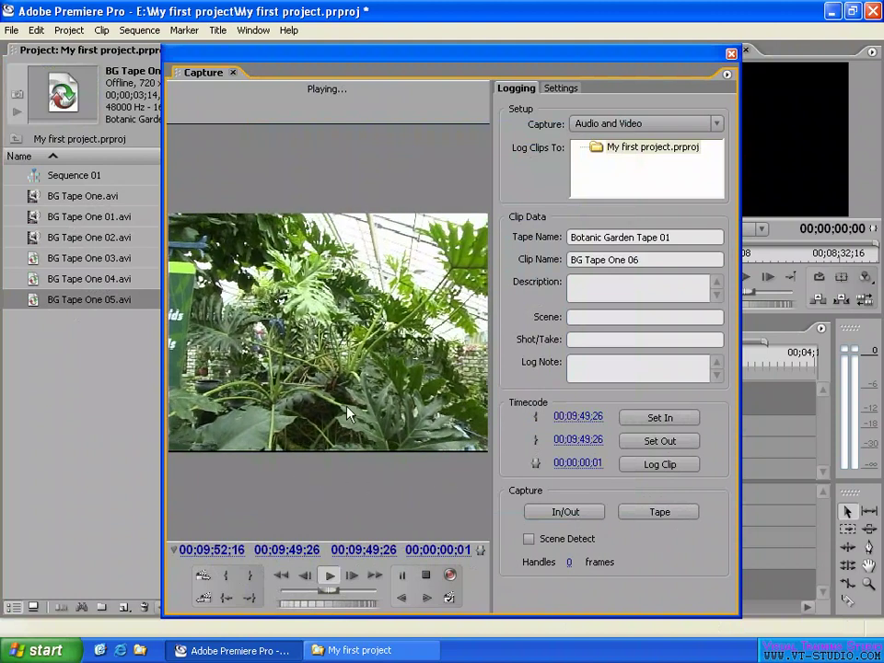
pyautogui.click(428, 576)
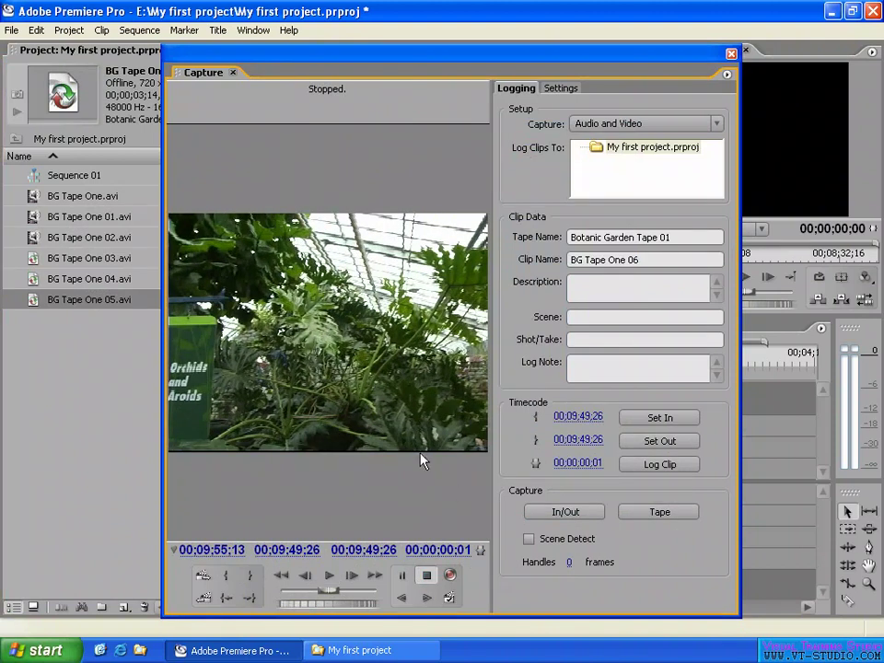
# - Close the capture window and open batch capture for the offline clips BG Tape One 03.avi to BG Tape One 05.avi
pyautogui.keyDown('shift'); pyautogui.click(35, 261); pyautogui.keyUp('shift')
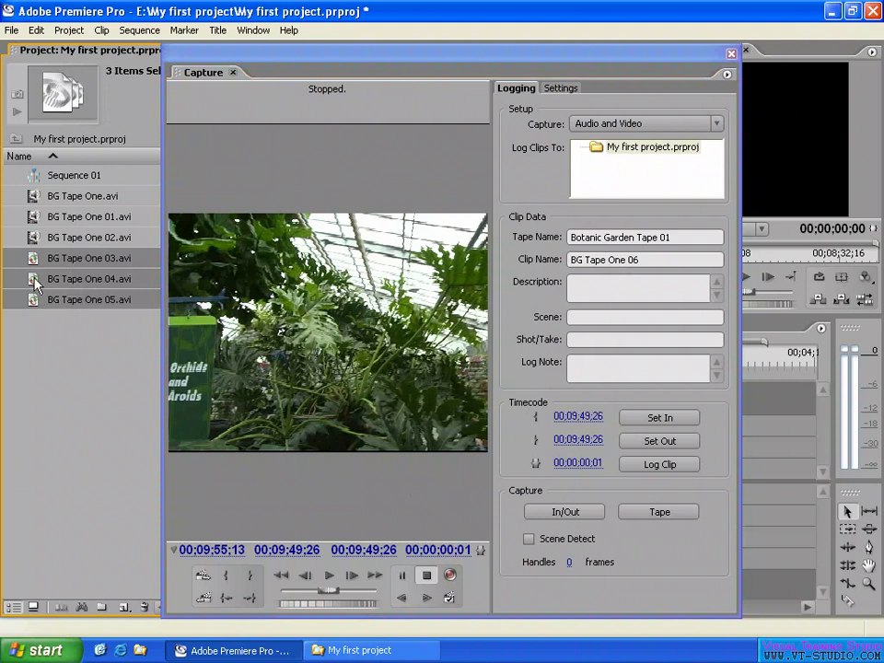
pyautogui.click(731, 54)
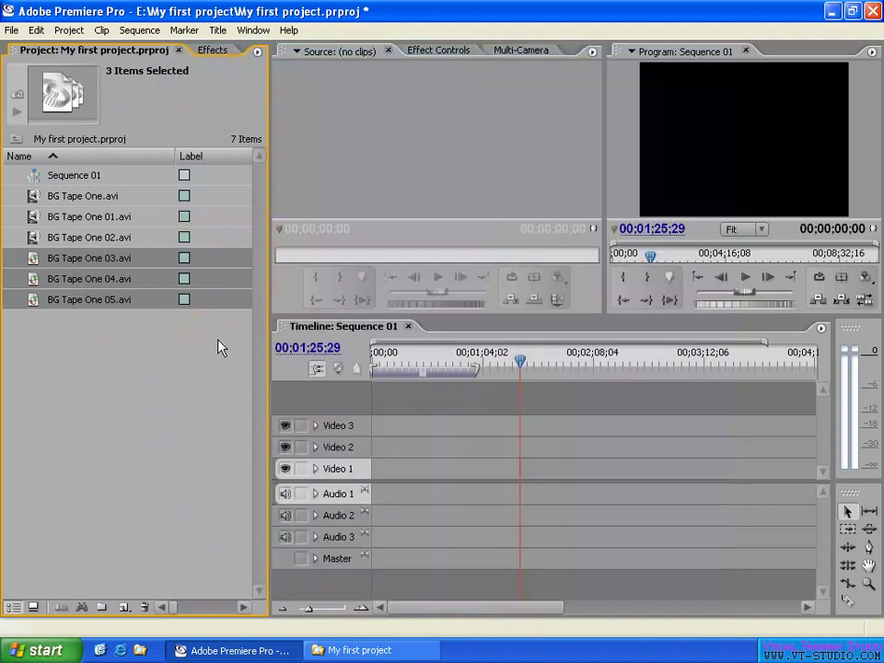
pyautogui.click(166, 389)
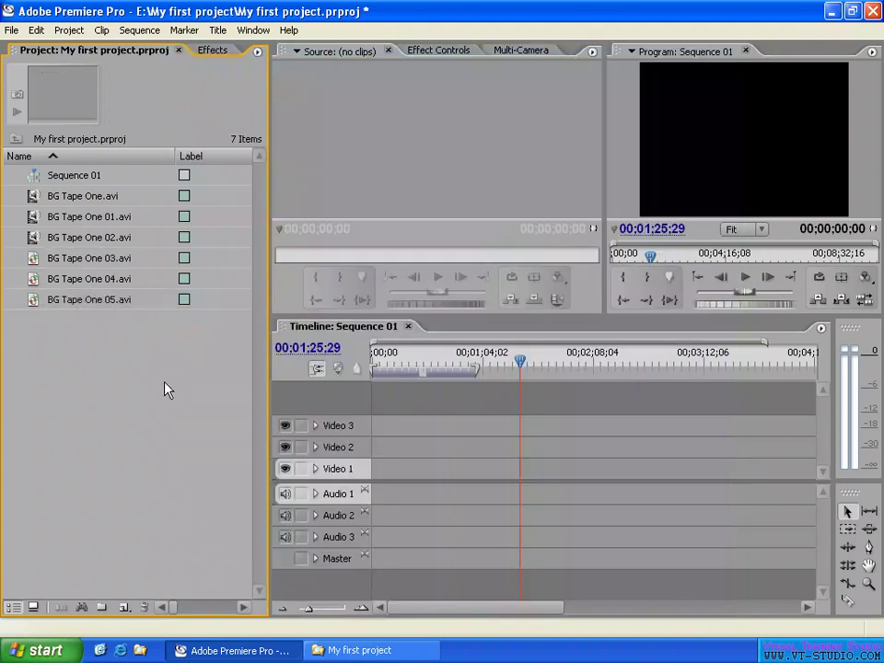
pyautogui.moveTo(130, 372); pyautogui.dragTo(35, 263)
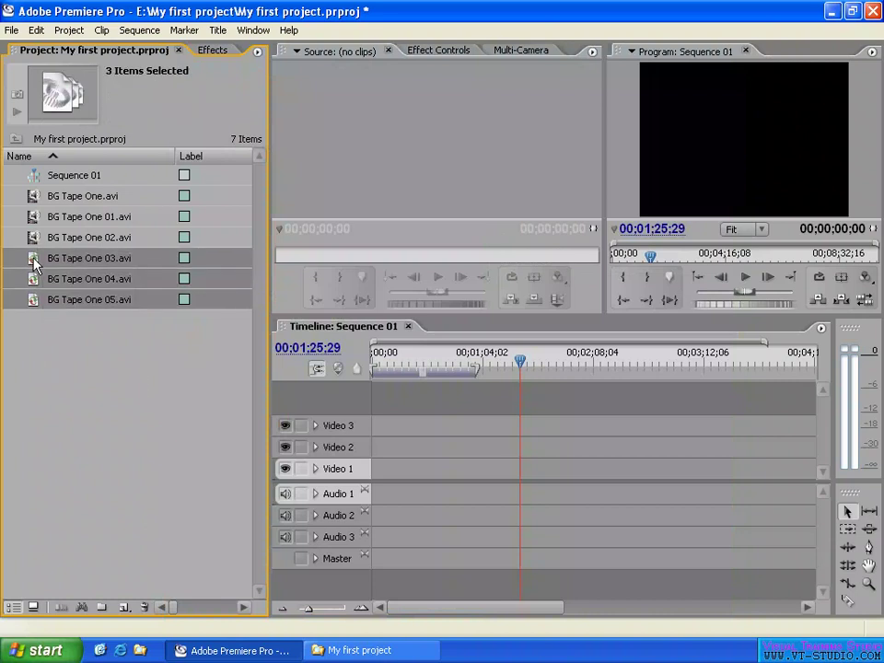
pyautogui.rightClick(34, 263)
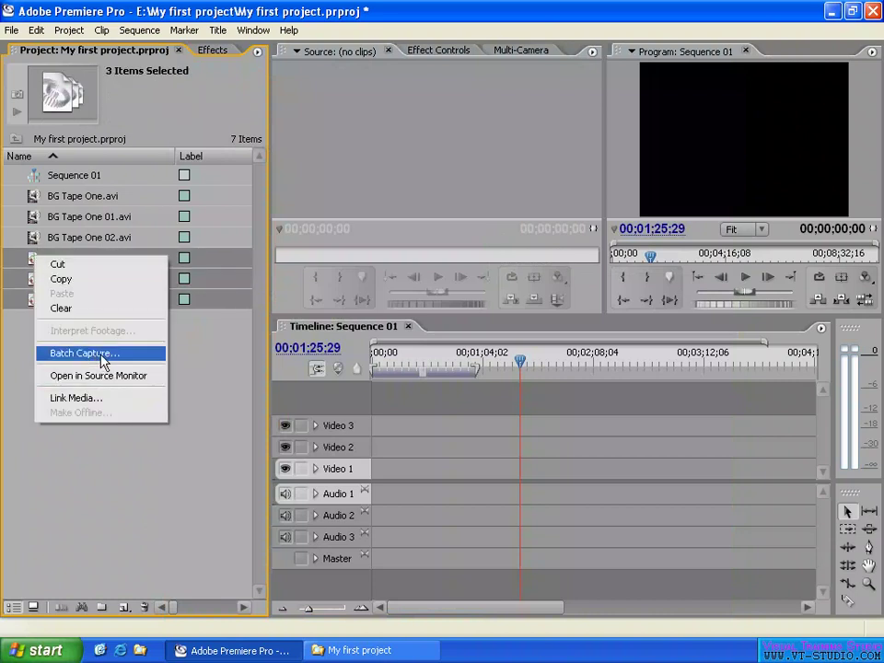
pyautogui.click(112, 359)
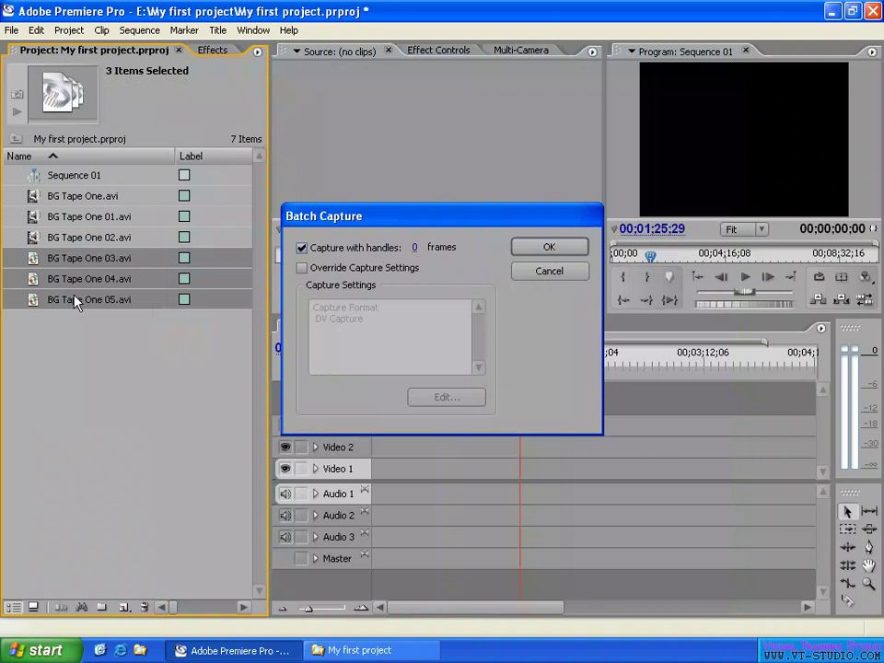
# - Set the batch capture handles to 5 frames
pyautogui.click(414, 246)
pyautogui.write('10')
pyautogui.click(413, 250)
pyautogui.write('5')
pyautogui.click(451, 259)
# - Examine the capture format choices for overriding the capture settings, cancel them, and leave the override turned off
pyautogui.click(373, 269)
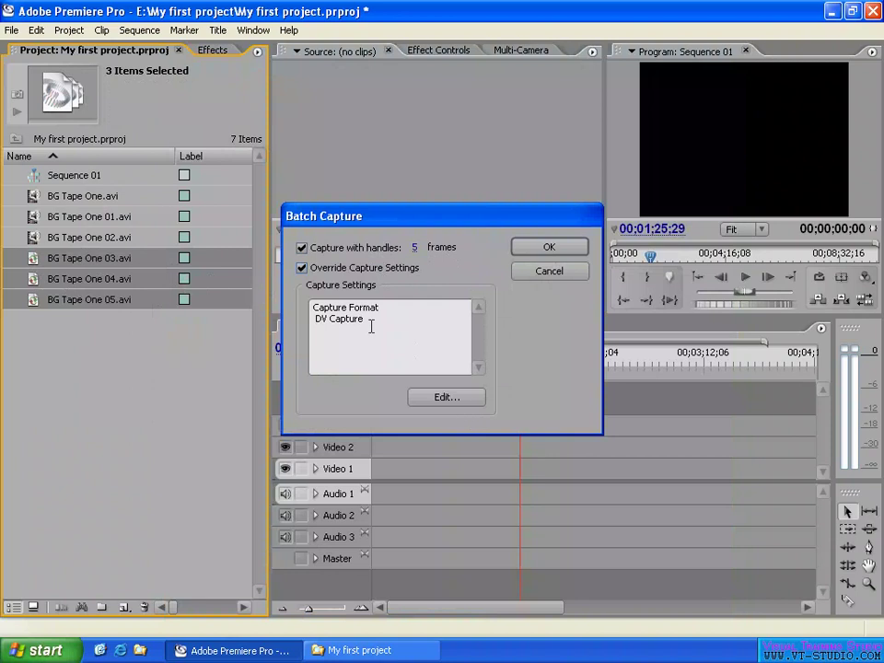
pyautogui.click(443, 398)
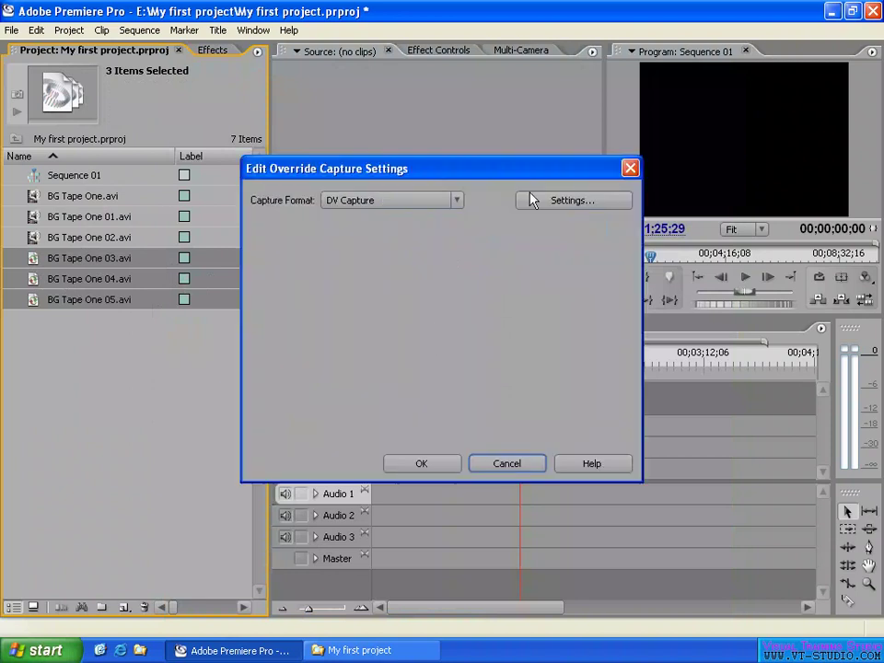
pyautogui.click(389, 199)
pyautogui.click(506, 309)
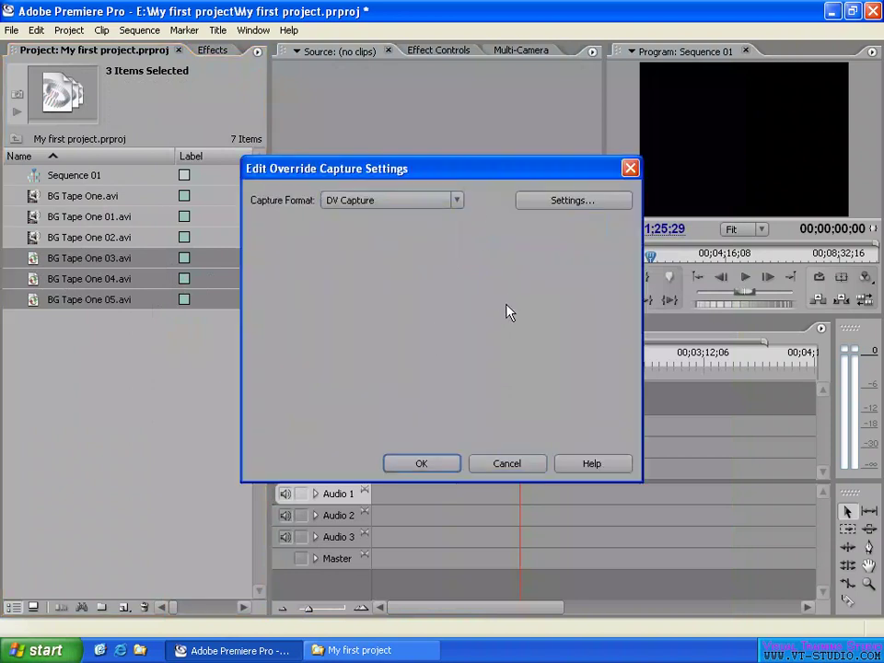
pyautogui.click(508, 464)
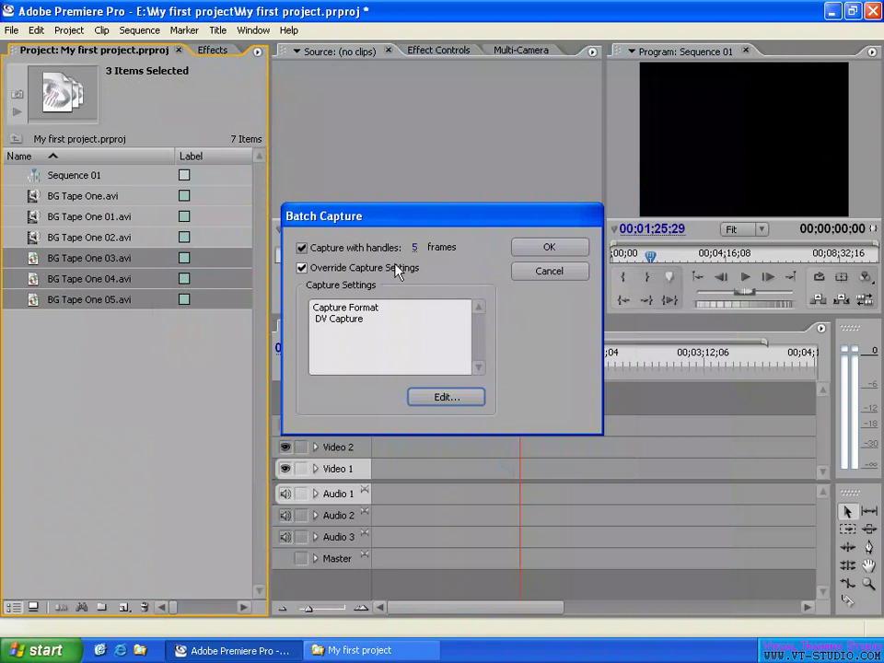
pyautogui.click(338, 268)
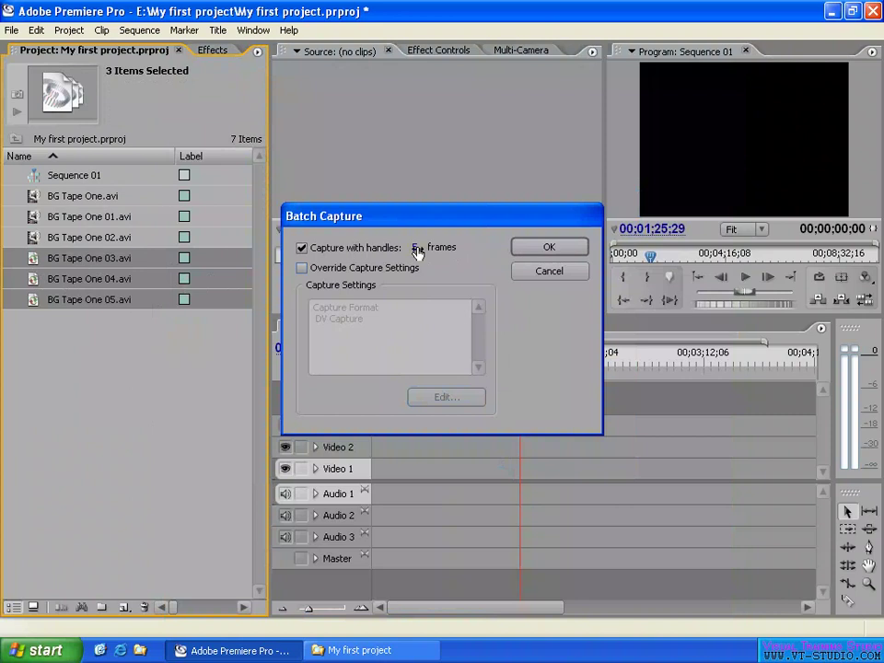
# - Run the batch capture from Botanic Garden Tape 01 and close the capture window once it finishes
pyautogui.click(549, 247)
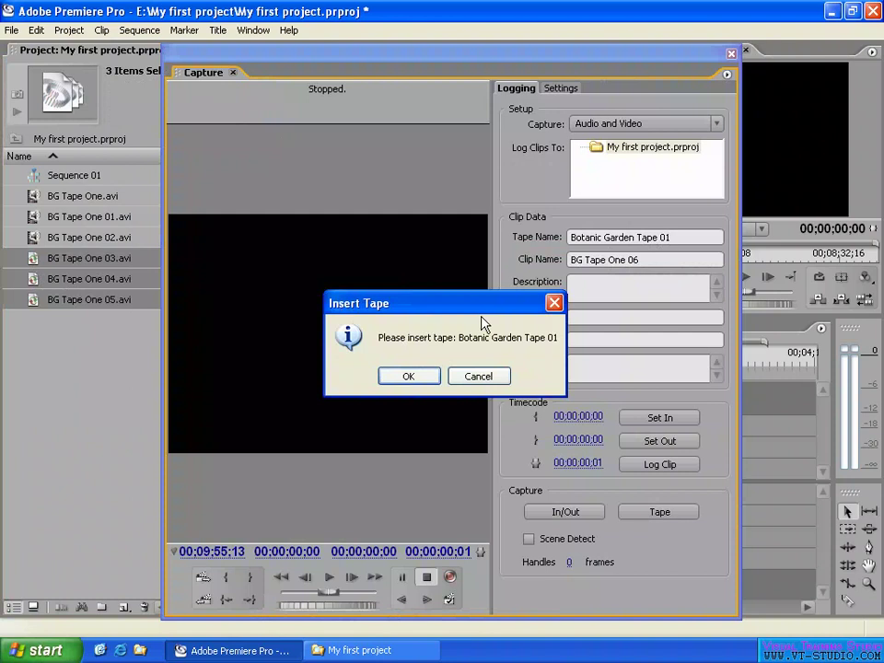
pyautogui.click(408, 376)
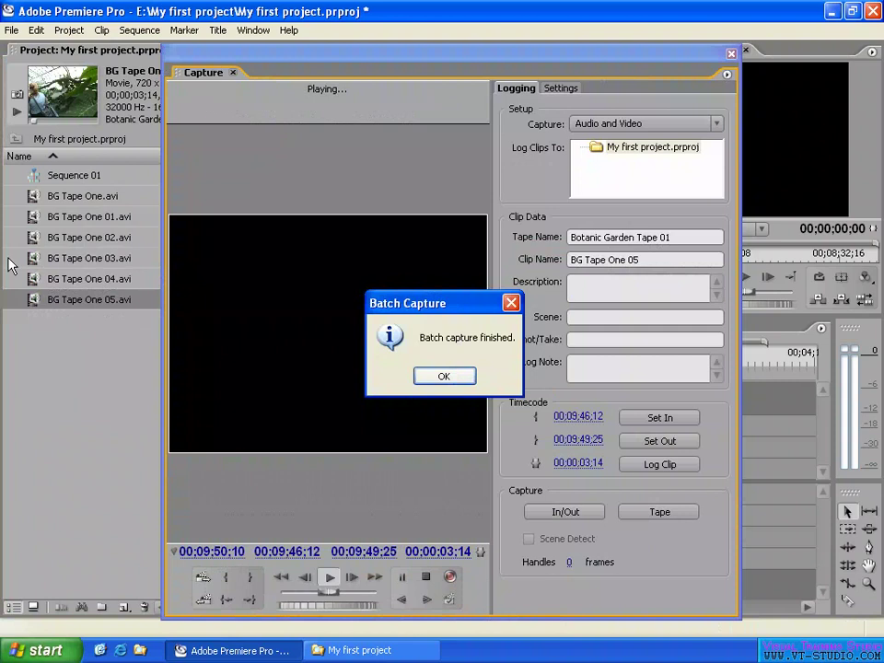
pyautogui.click(446, 378)
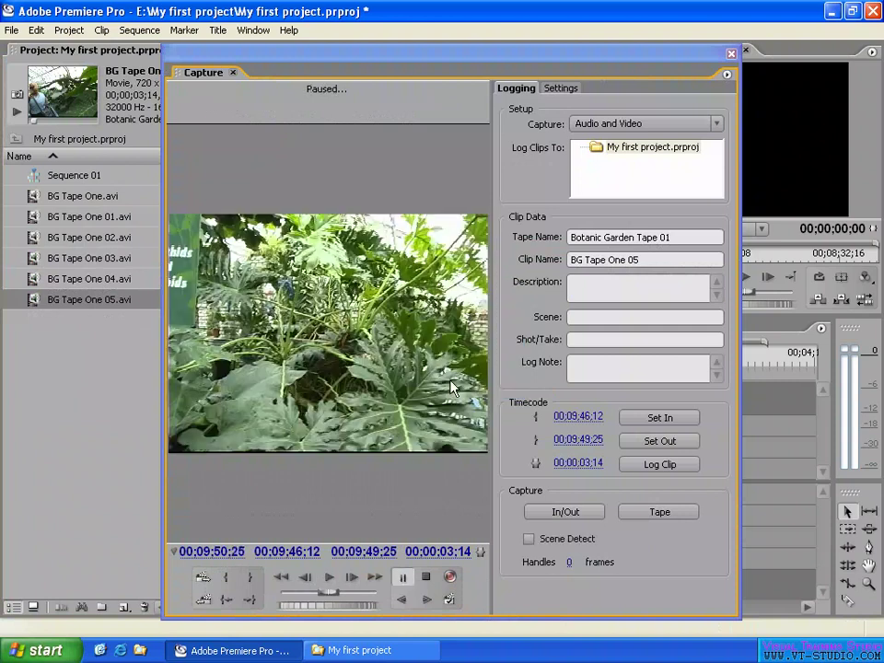
pyautogui.click(731, 53)
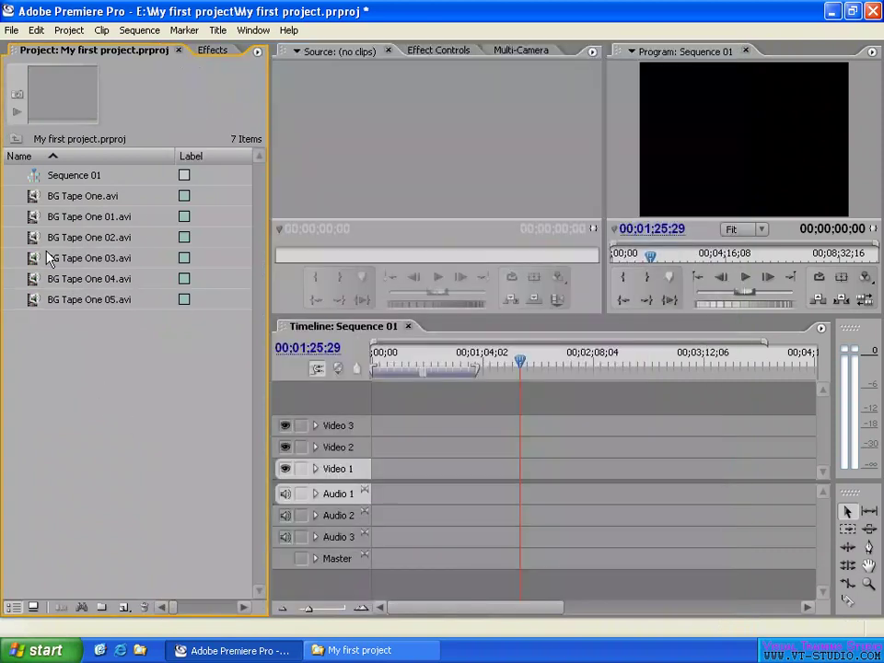
# - Open BG Tape One.avi and BG Tape One 01.avi in the Source Monitor and scrub through their footage
pyautogui.doubleClick(33, 197)
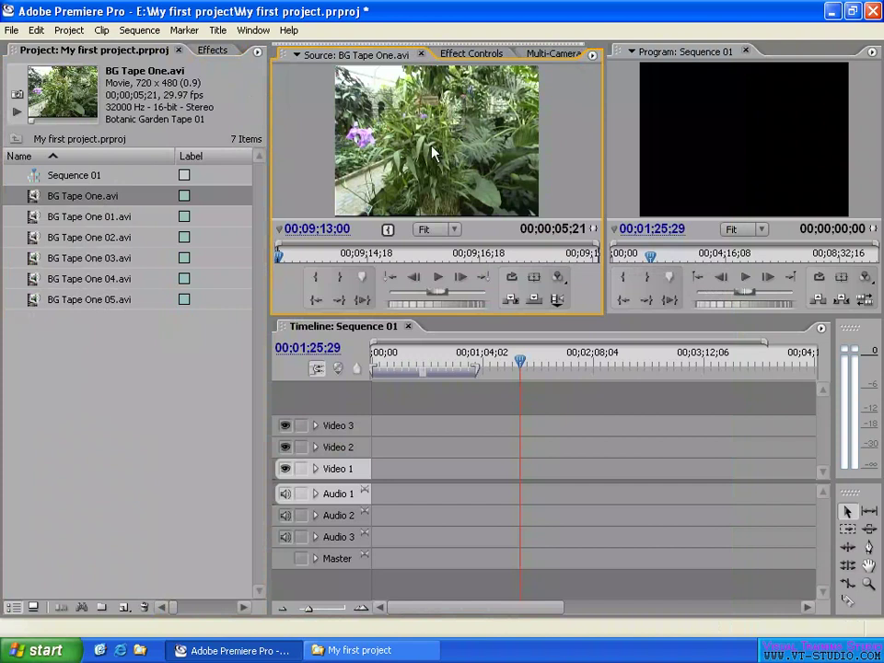
pyautogui.moveTo(277, 258); pyautogui.dragTo(386, 257)
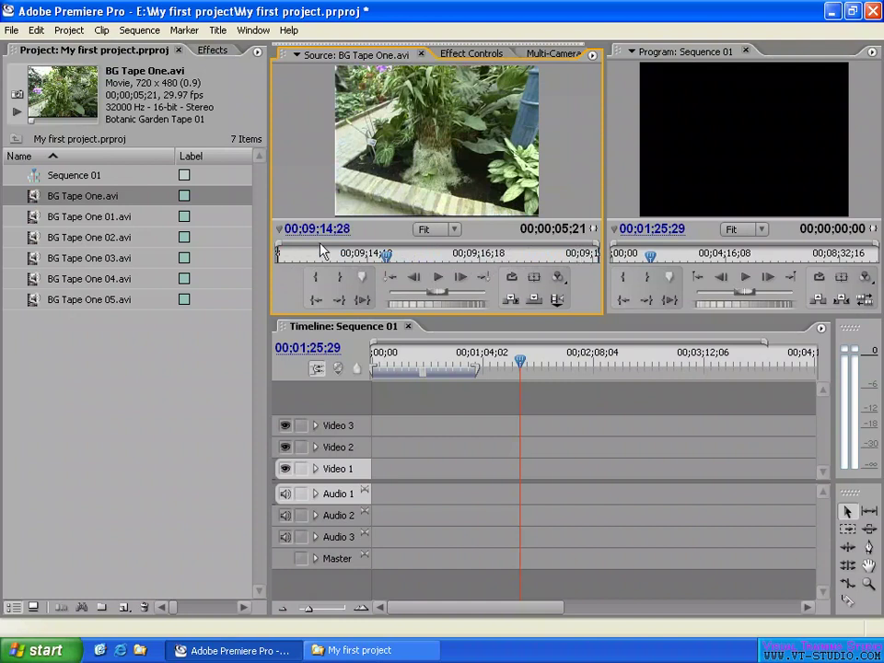
pyautogui.doubleClick(44, 221)
pyautogui.click(281, 254)
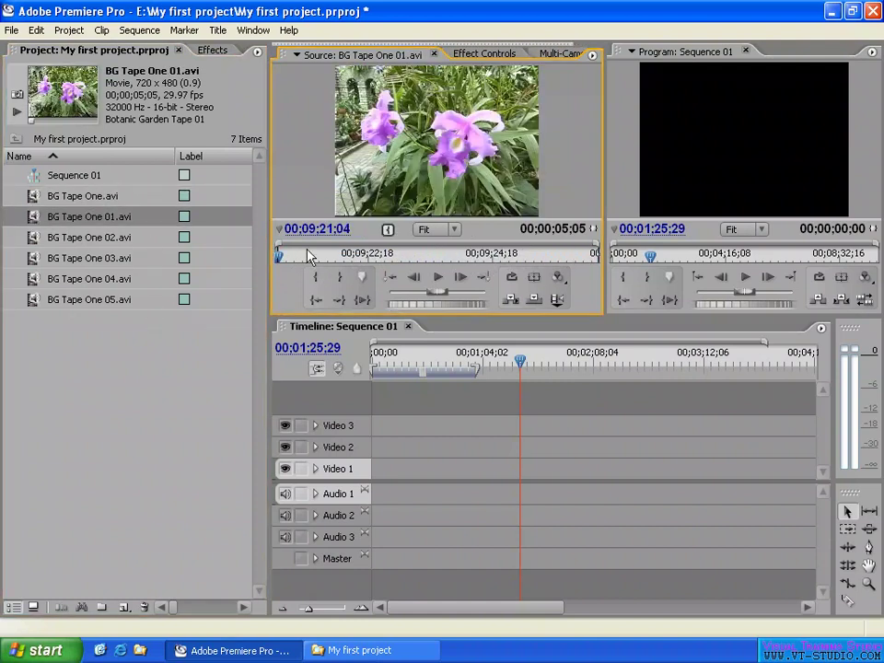
pyautogui.moveTo(281, 258); pyautogui.dragTo(328, 248)
# - Open BG Tape One 02.avi in the Source Monitor and play it forward and backward
pyautogui.doubleClick(56, 236)
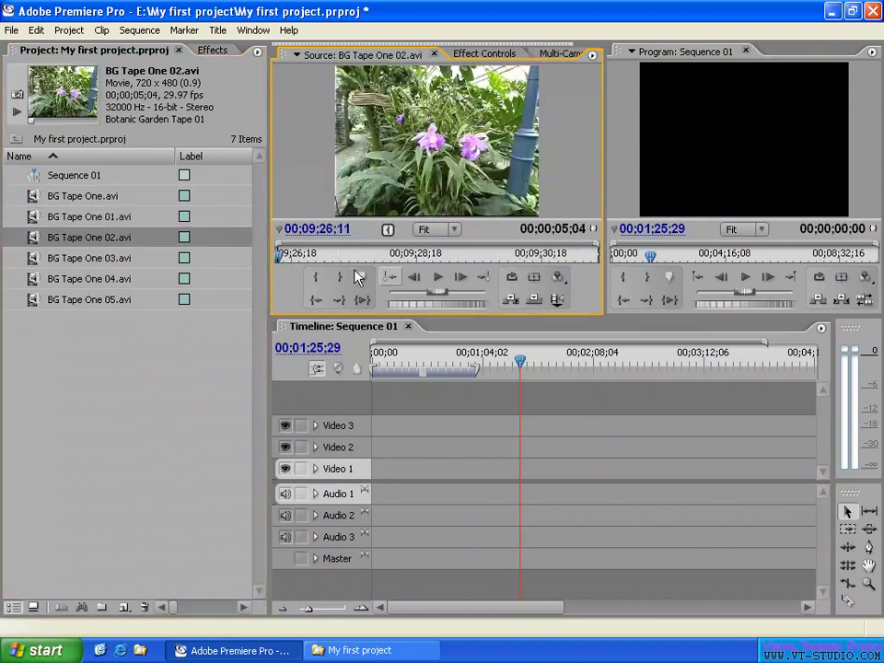
pyautogui.press('l')
pyautogui.press('l')
pyautogui.press('j')
pyautogui.press('k')
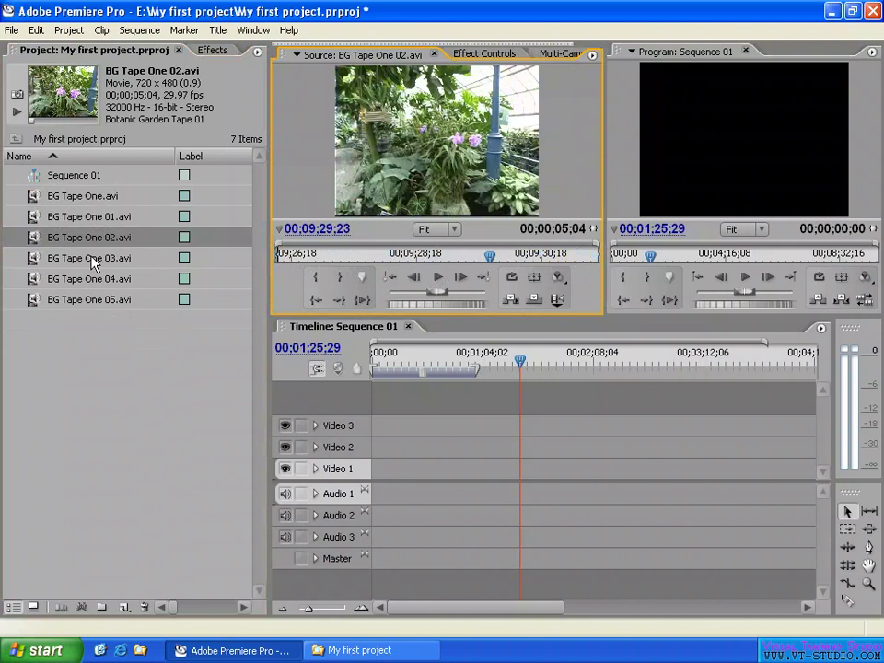
# - Open BG Tape One 03.avi in the Source Monitor and inspect the handle frames before its in point and after its out point
pyautogui.click(33, 260)
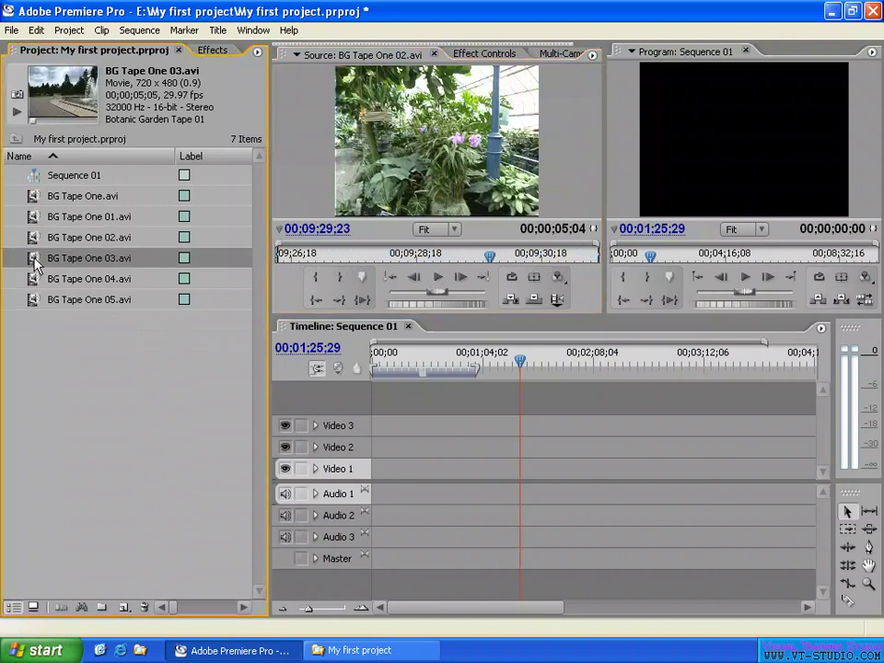
pyautogui.doubleClick(33, 260)
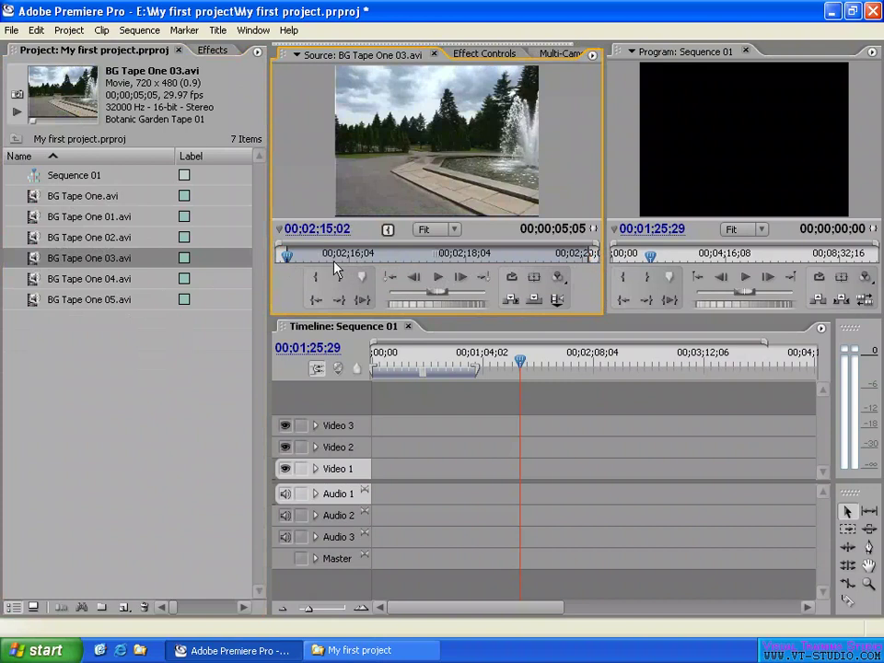
pyautogui.moveTo(287, 262); pyautogui.dragTo(277, 262)
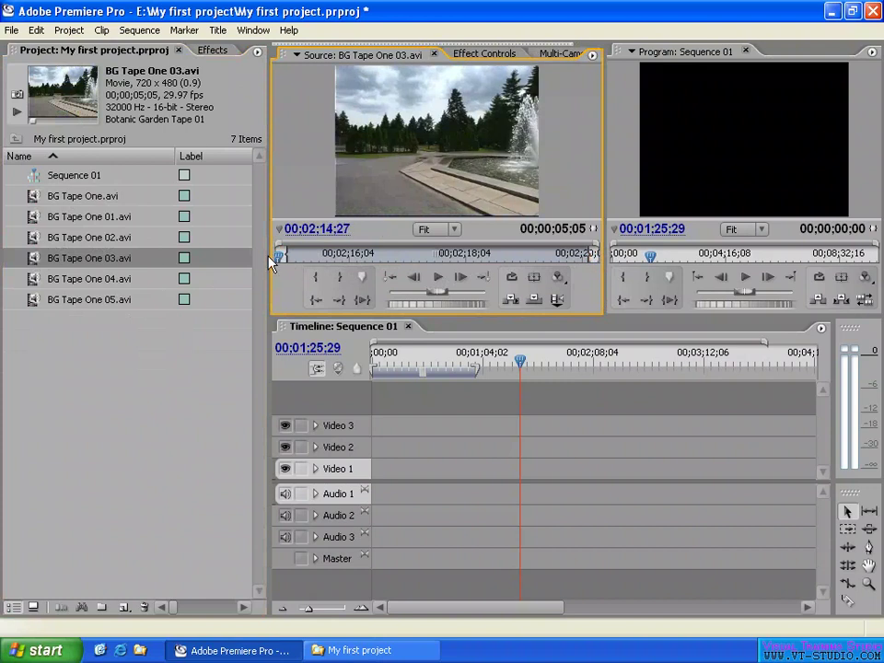
pyautogui.click(316, 299)
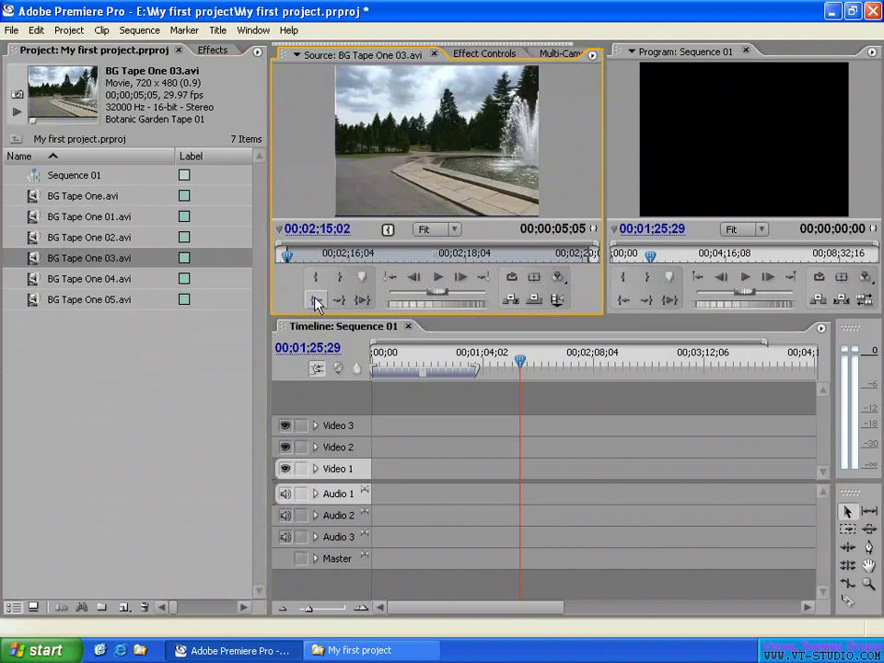
pyautogui.click(593, 256)
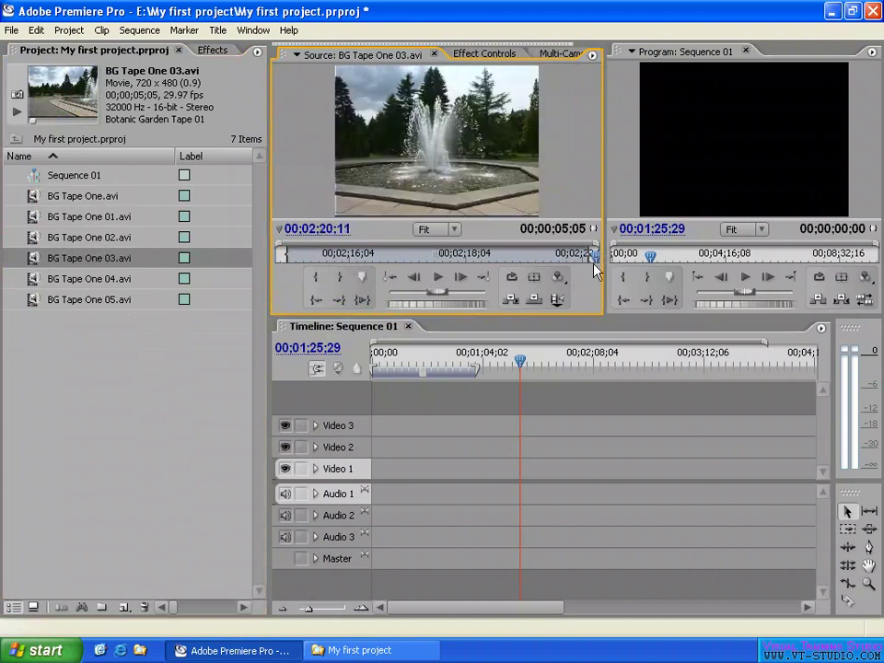
pyautogui.click(339, 300)
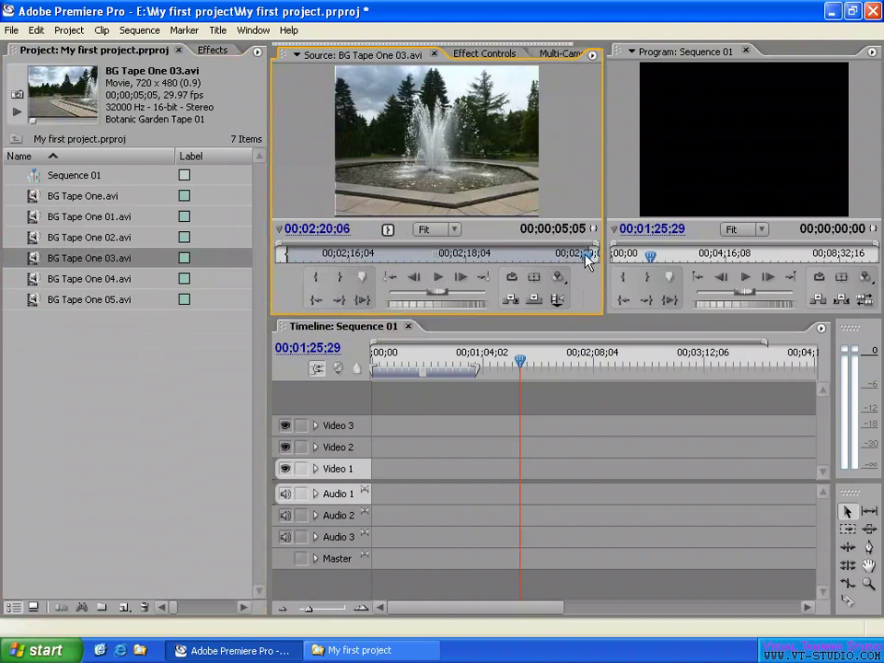
pyautogui.moveTo(590, 261); pyautogui.dragTo(610, 261)
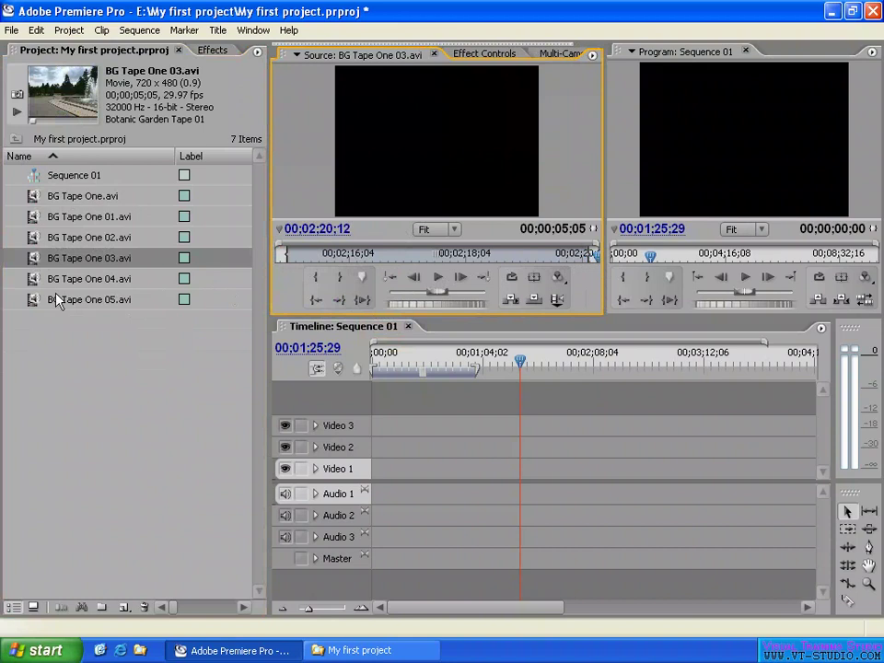
# - Open BG Tape One 04.avi and BG Tape One 05.avi in the Source Monitor and scrub through their footage
pyautogui.doubleClick(34, 280)
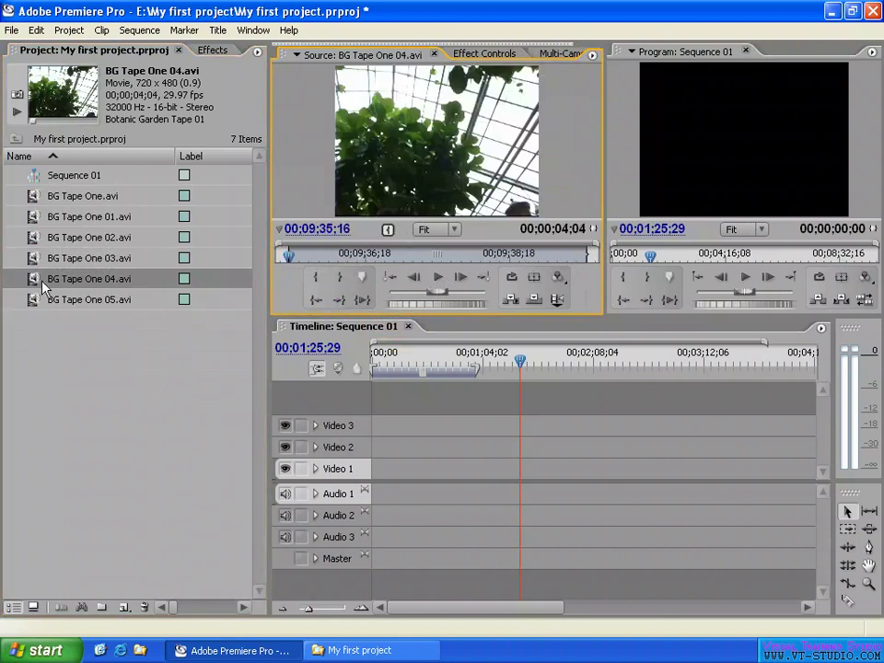
pyautogui.moveTo(289, 262)
pyautogui.mouseDown()
pyautogui.moveTo(282, 257)
pyautogui.moveTo(301, 258)
pyautogui.mouseUp()
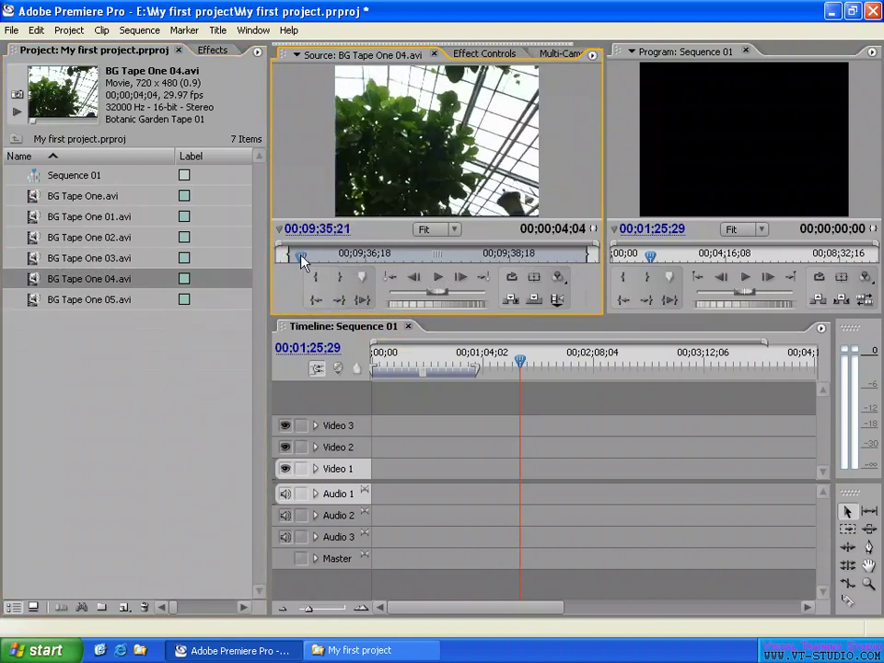
pyautogui.doubleClick(30, 300)
pyautogui.moveTo(307, 261); pyautogui.dragTo(434, 257)
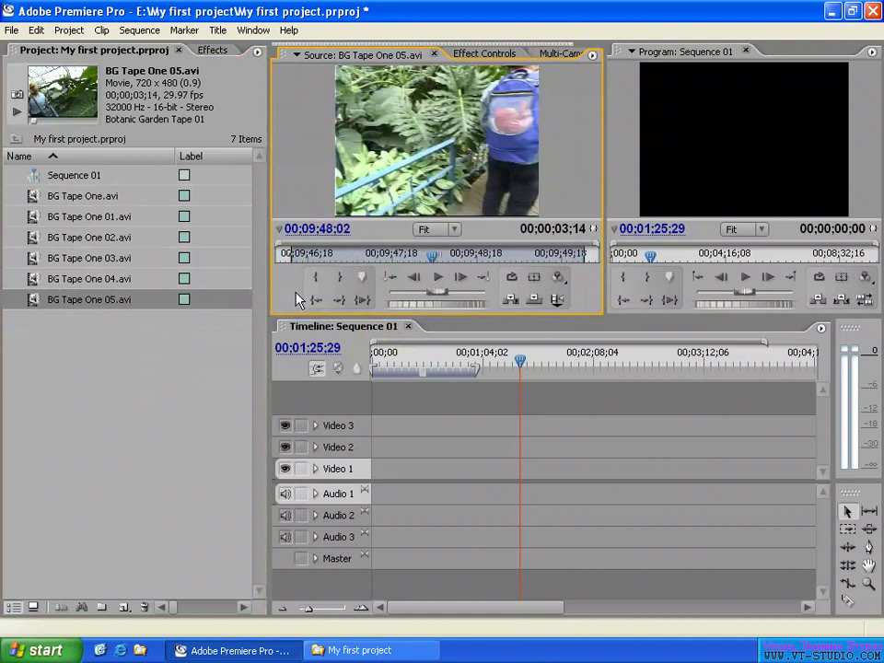
# - Open the Capture window, rewind the tape, and turn on Scene Detect with handles of 12 frames
pyautogui.click(159, 337)
pyautogui.click(12, 30)
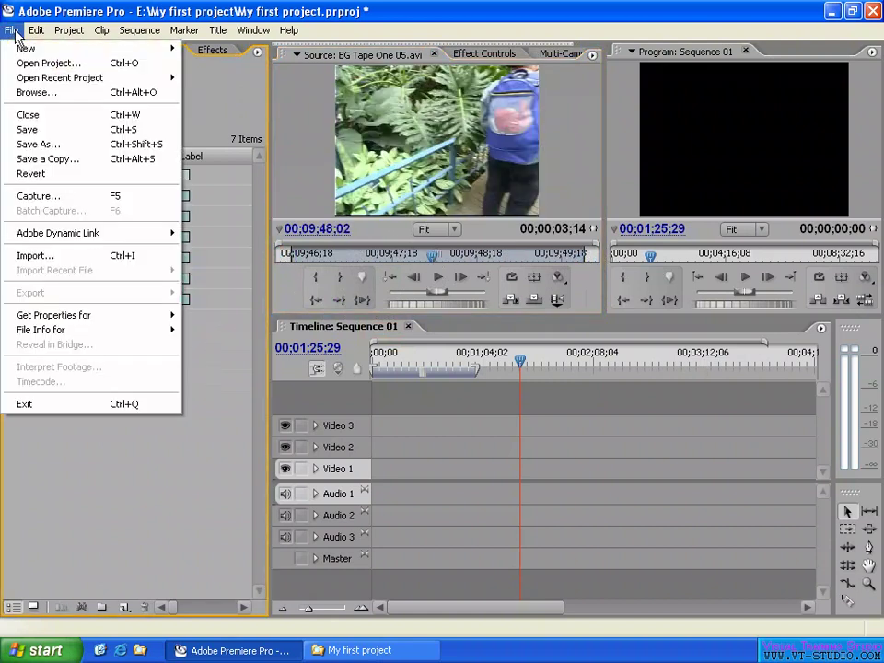
pyautogui.click(35, 198)
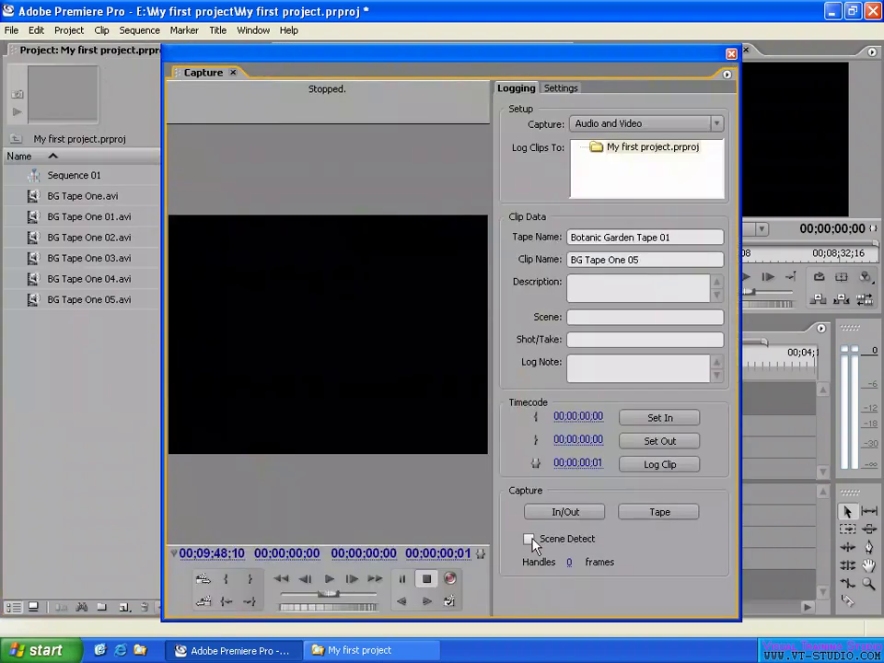
pyautogui.click(529, 538)
pyautogui.click(284, 578)
pyautogui.moveTo(569, 562); pyautogui.dragTo(608, 562)
# - Capture the tape with scene detection, stop it during the fifth scene, and select all captured clips in the project
pyautogui.click(660, 513)
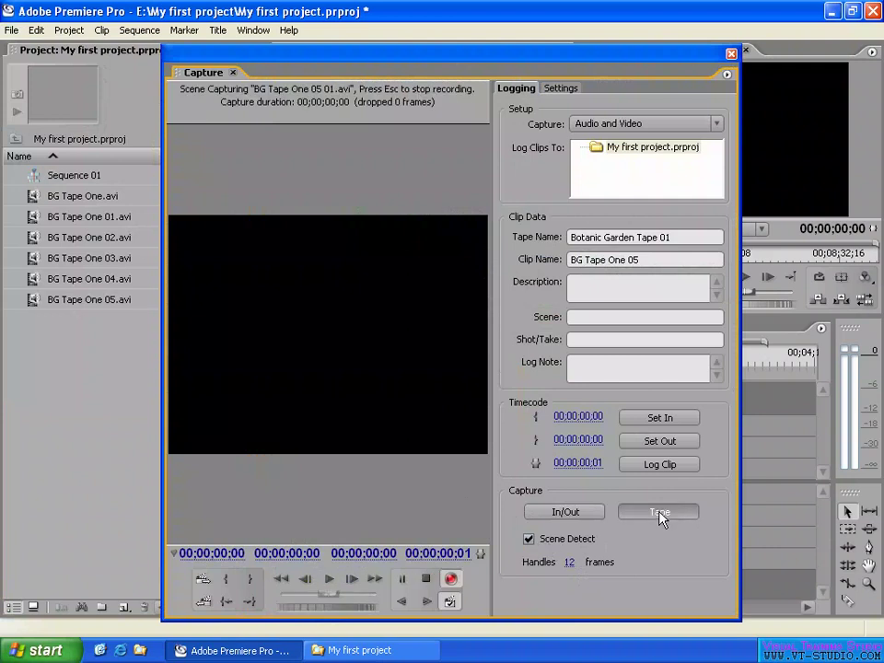
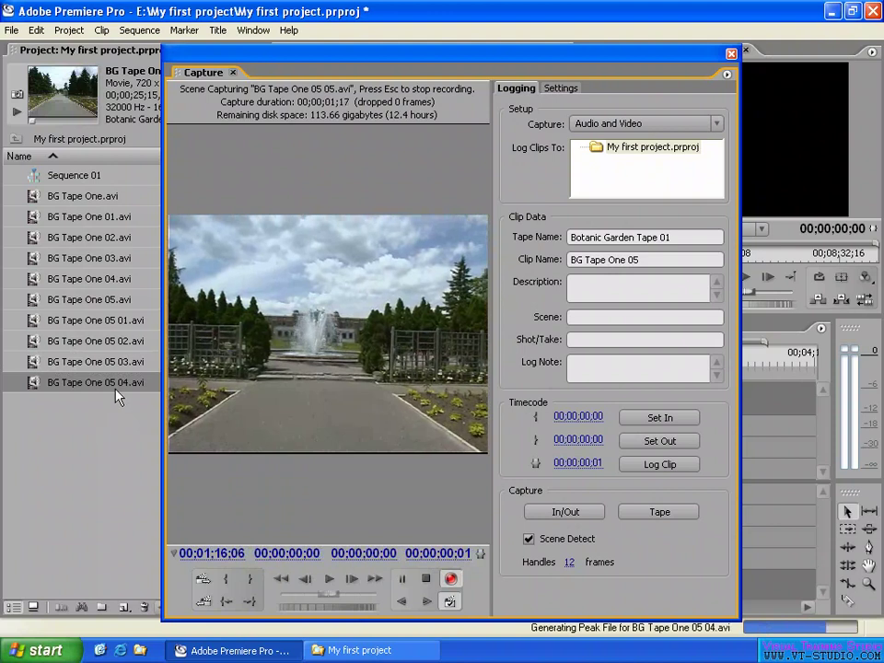
pyautogui.click(428, 579)
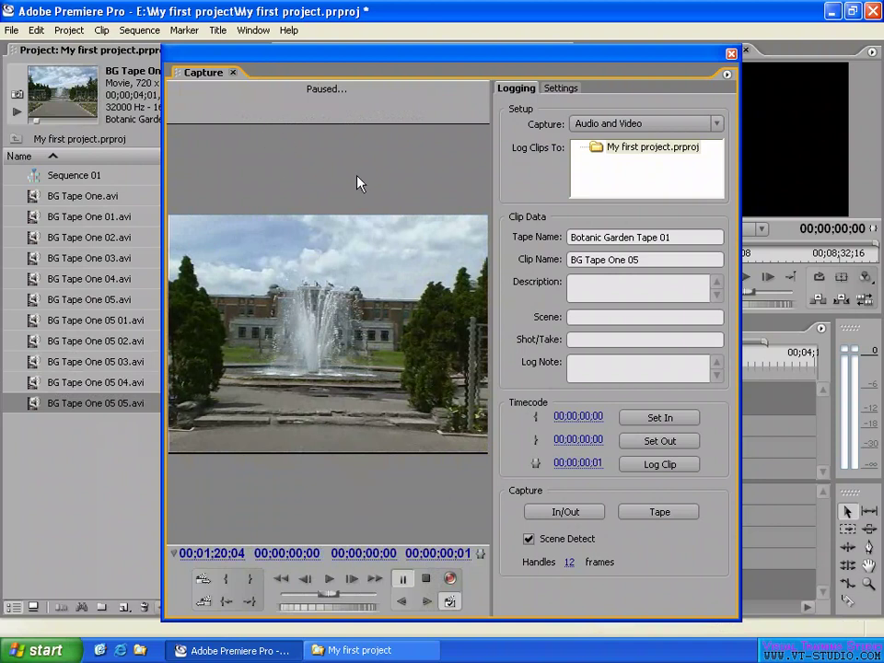
pyautogui.moveTo(24, 205); pyautogui.dragTo(79, 444)
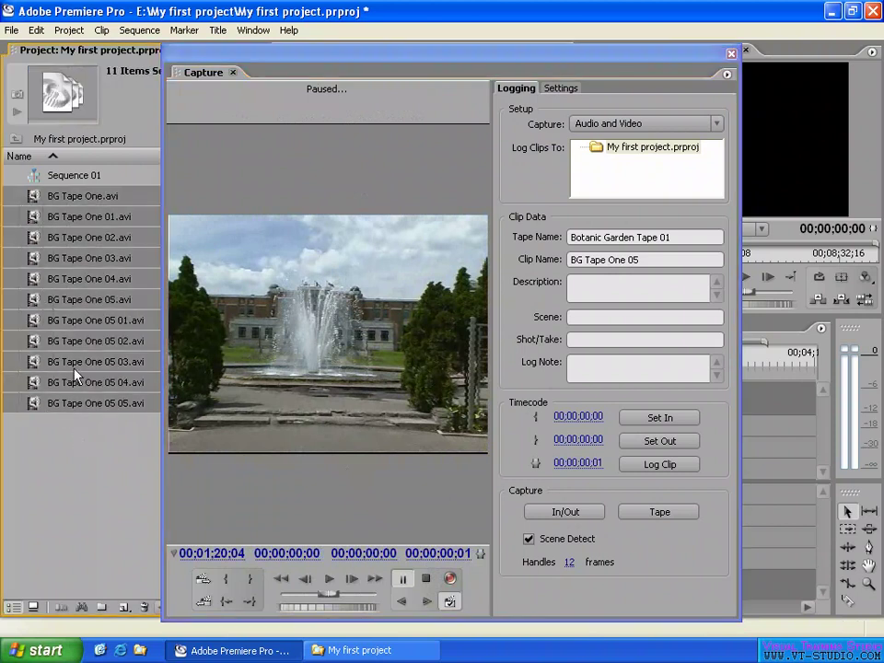
# - Set the capture type to Audio and record a short audio-only clip from the tape
pyautogui.click(631, 147)
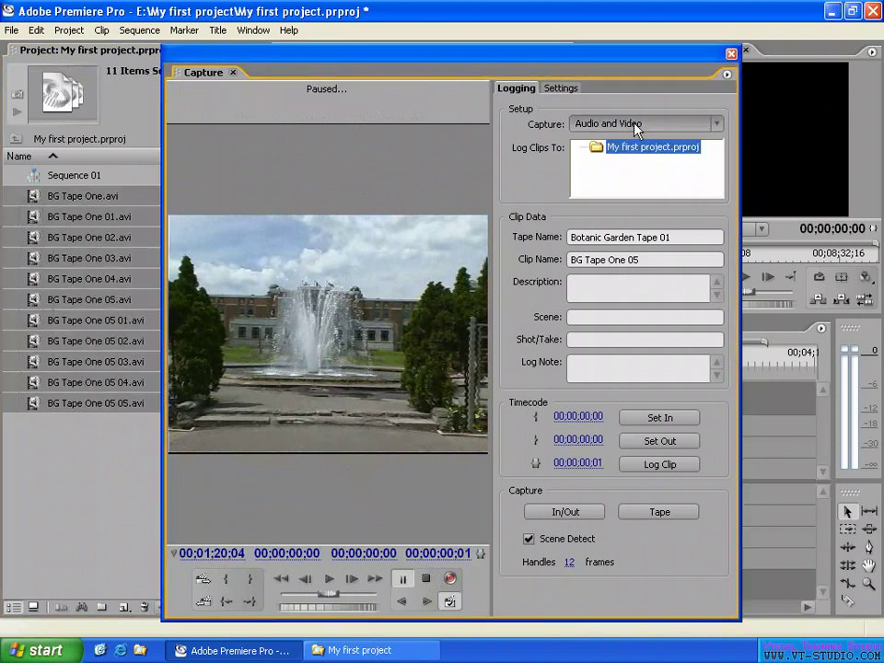
pyautogui.click(634, 124)
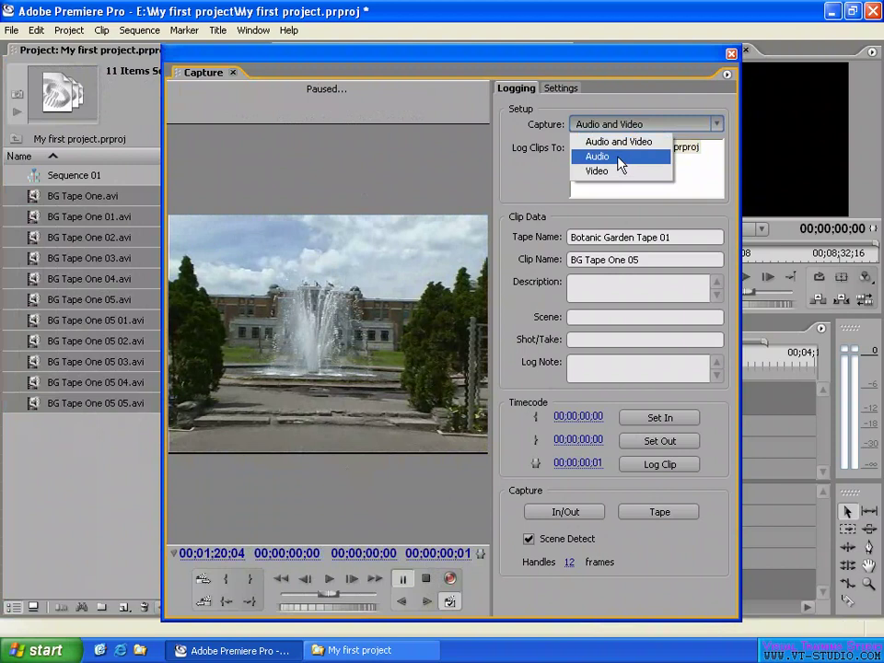
pyautogui.click(618, 159)
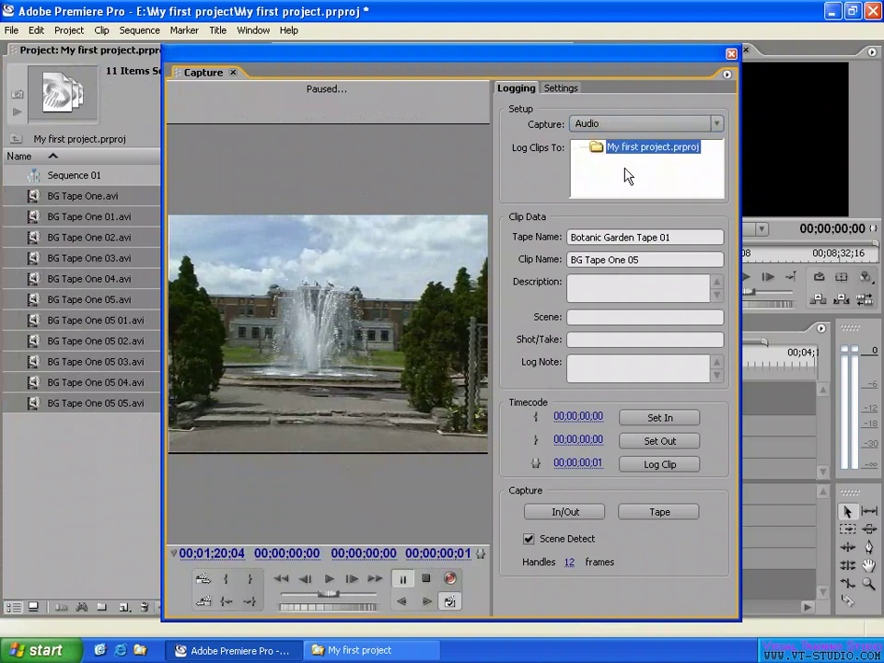
pyautogui.click(627, 125)
pyautogui.click(621, 158)
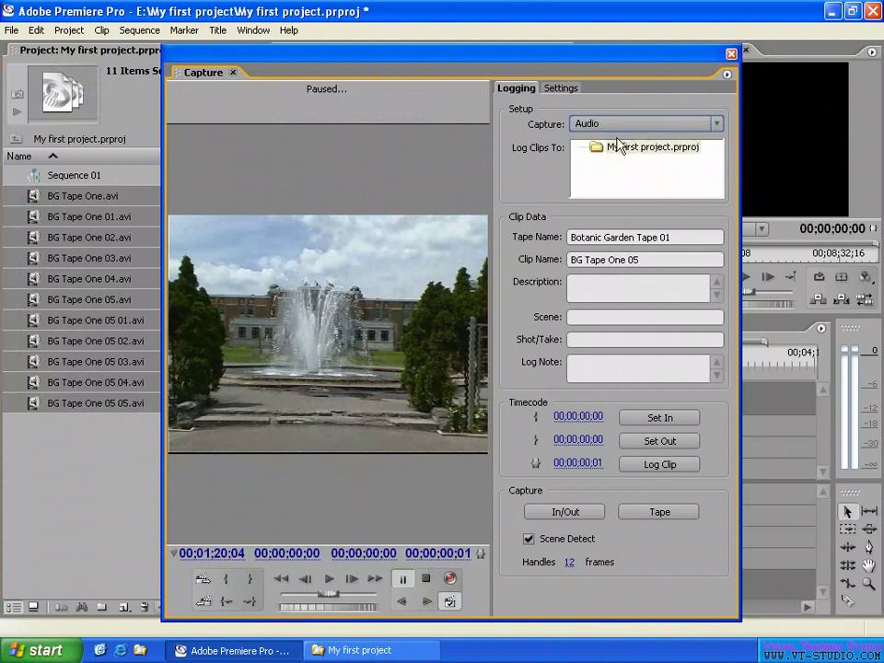
pyautogui.click(659, 512)
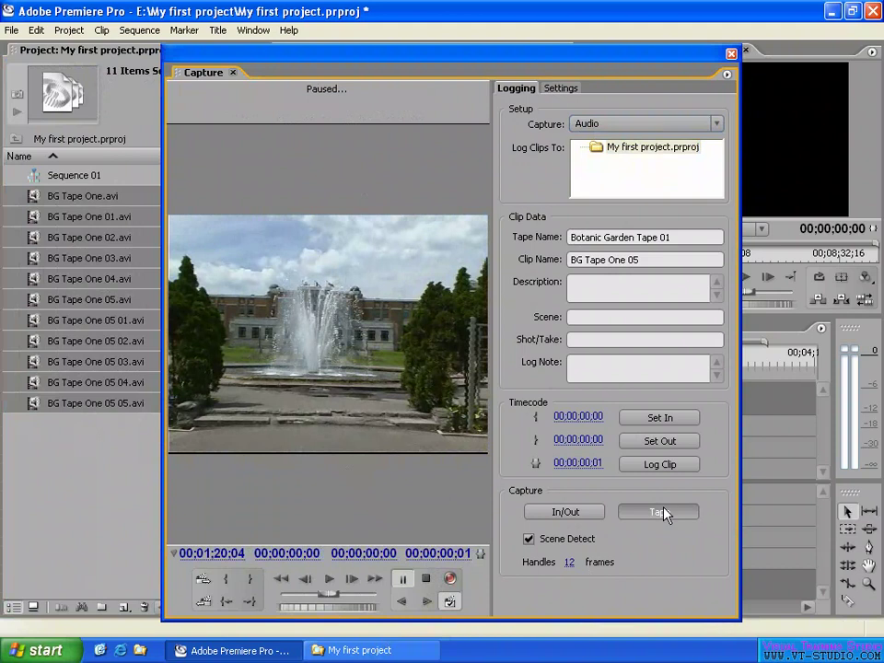
pyautogui.press('g')
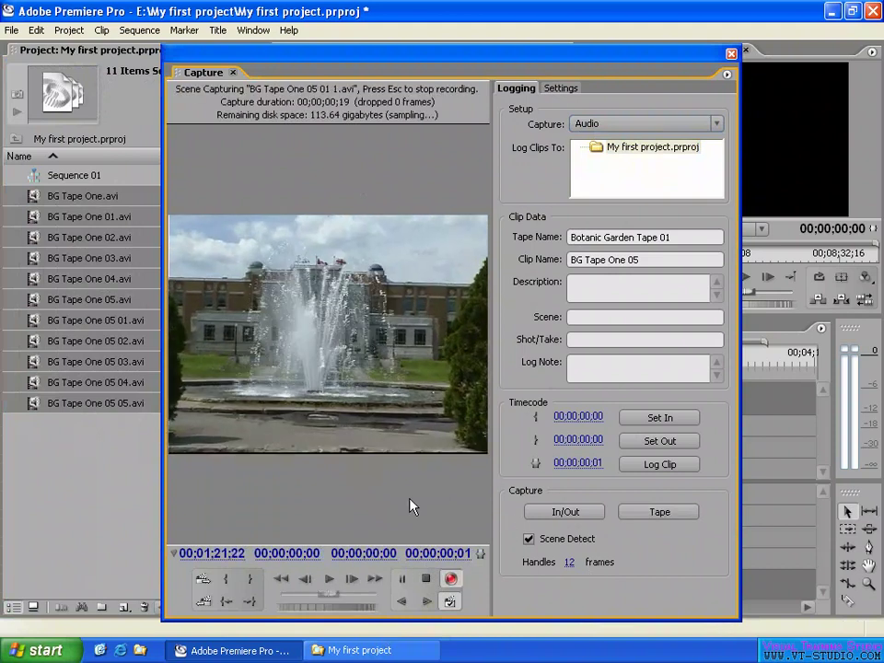
pyautogui.click(424, 583)
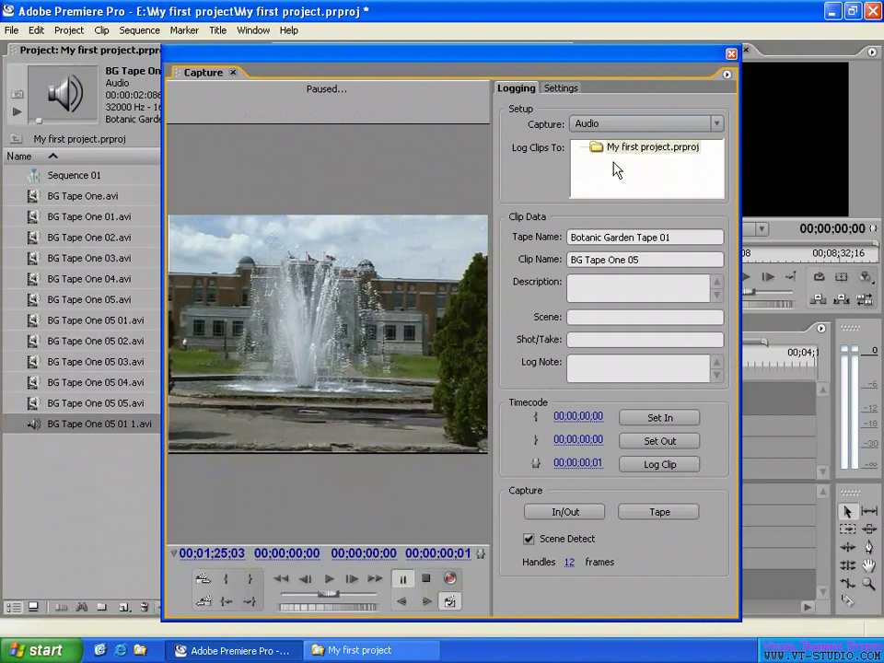
# - Switch the capture type to Video and record a short video-only segment from the tape
pyautogui.click(623, 123)
pyautogui.click(611, 173)
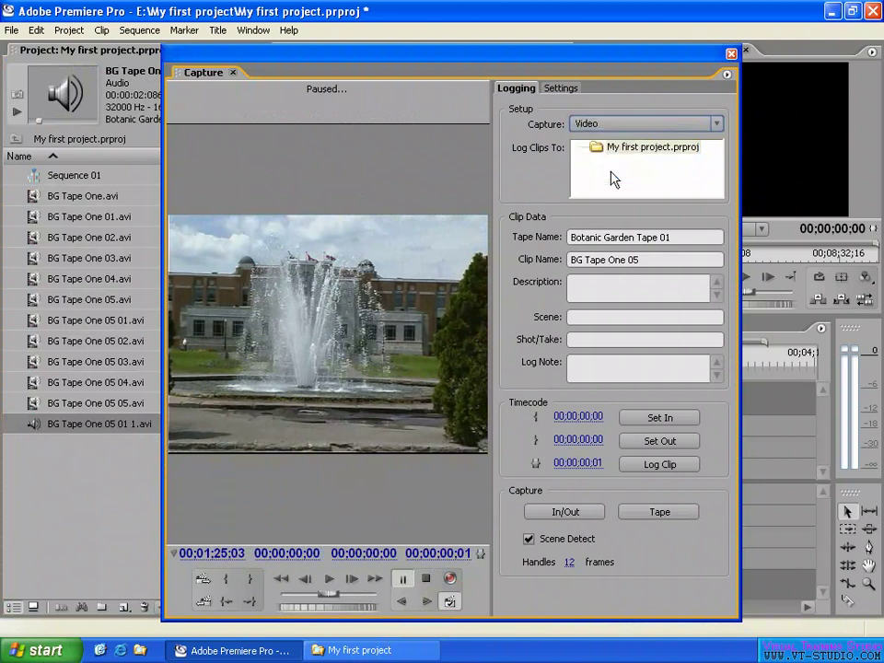
pyautogui.click(659, 512)
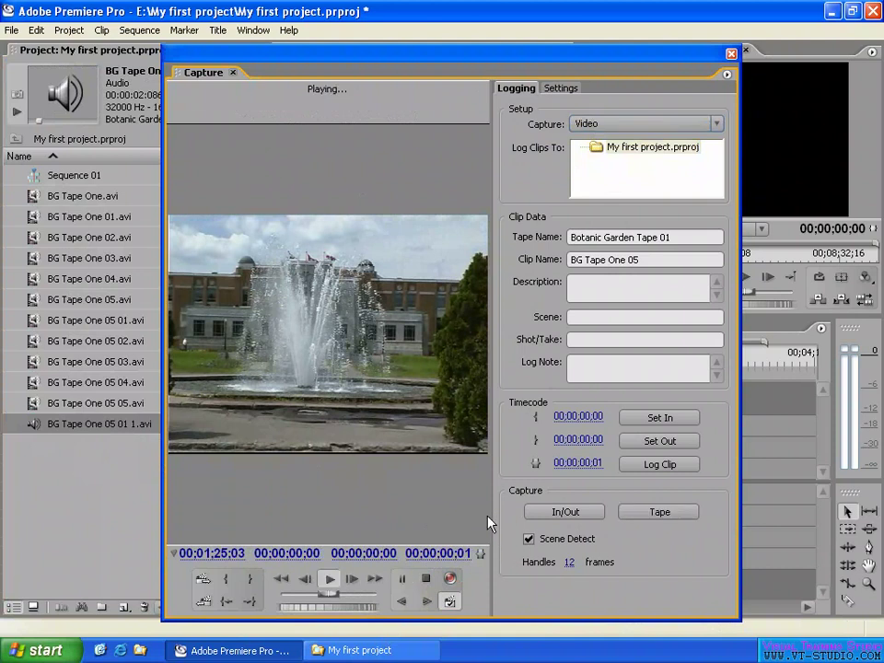
pyautogui.press('g')
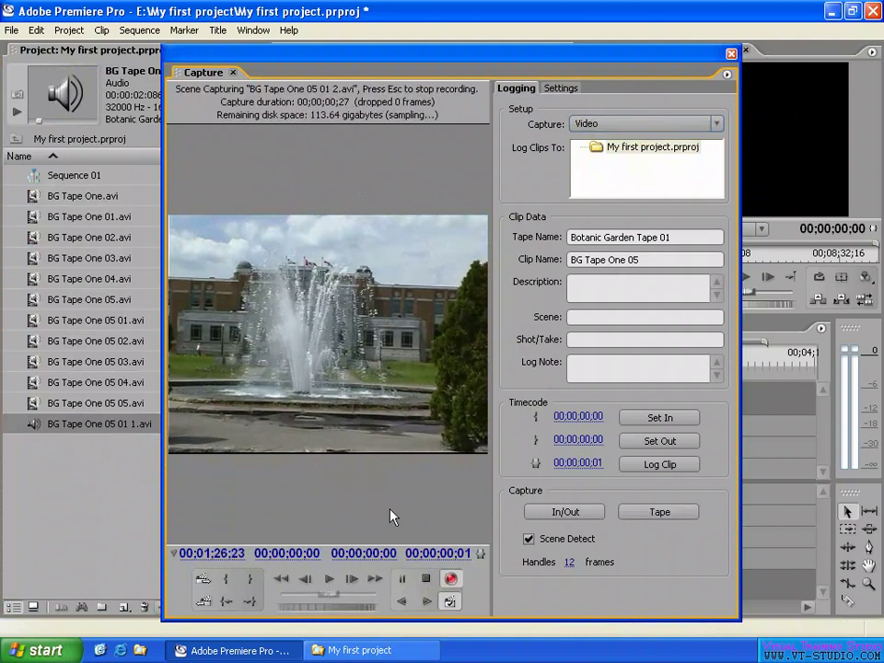
pyautogui.click(425, 578)
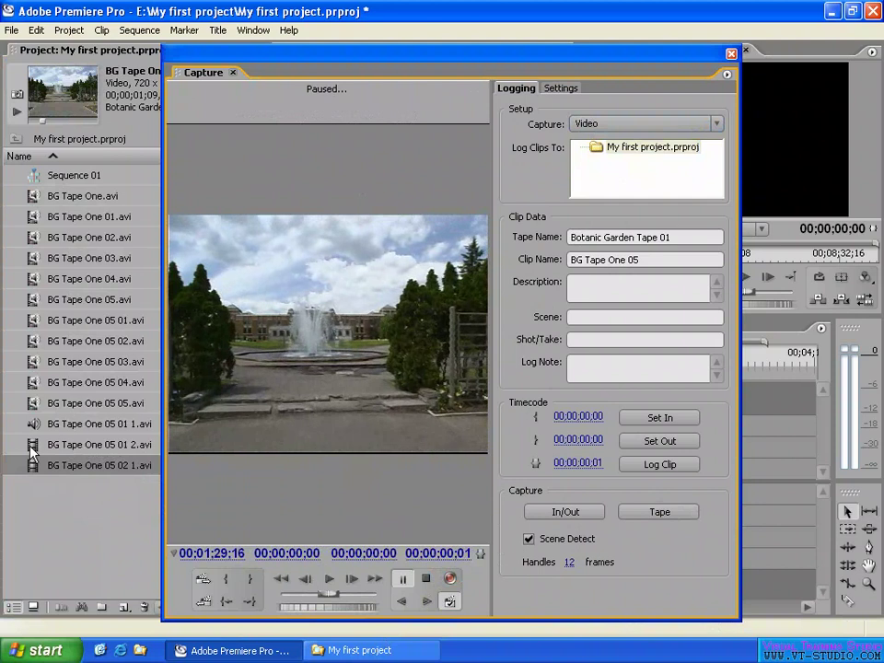
# - Set the capture type back to Audio and Video
pyautogui.click(636, 123)
pyautogui.click(617, 142)
pyautogui.click(640, 186)
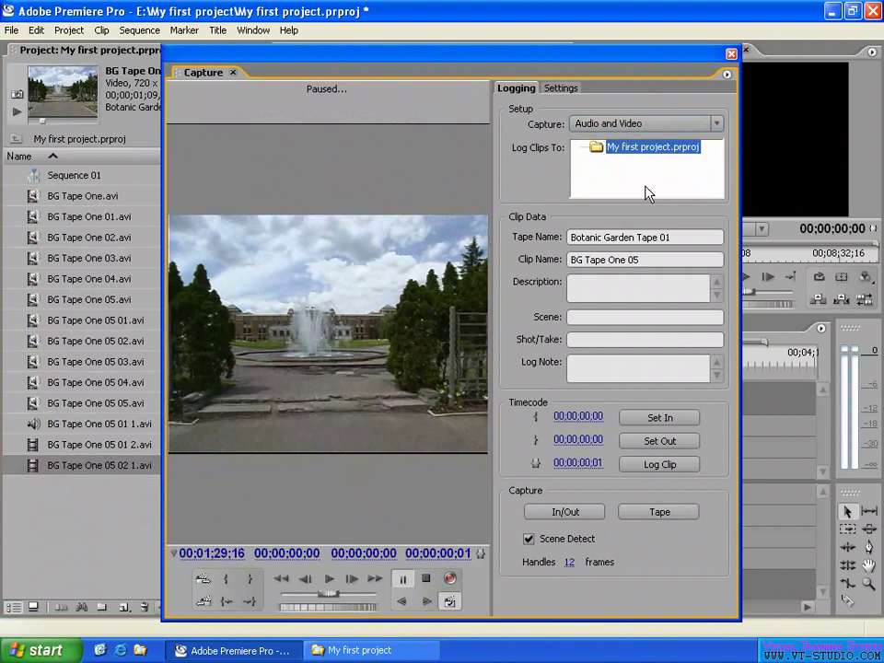
# - Open the capture settings from the Capture window, view the available capture formats, and keep DV Capture
pyautogui.click(728, 76)
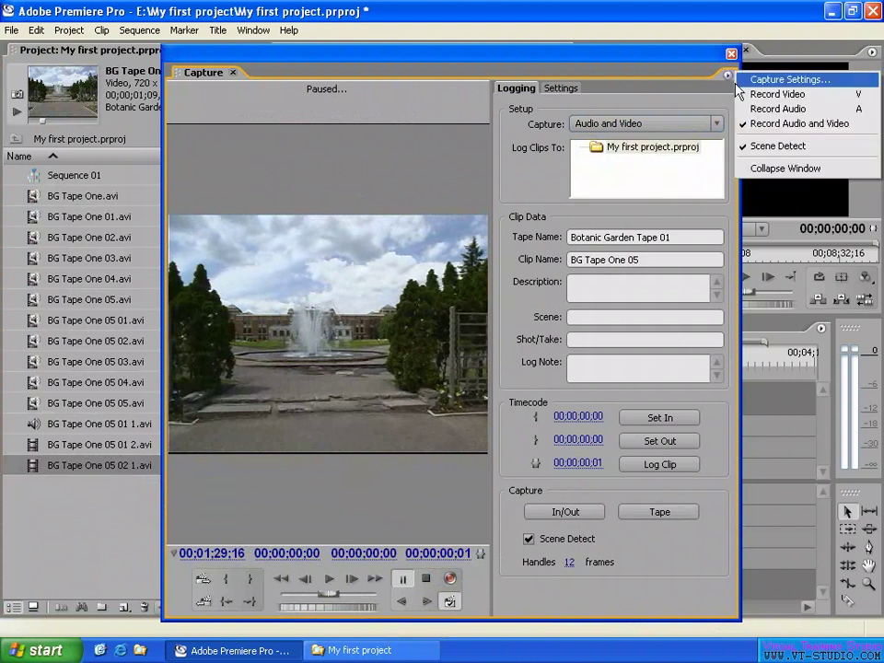
pyautogui.click(797, 83)
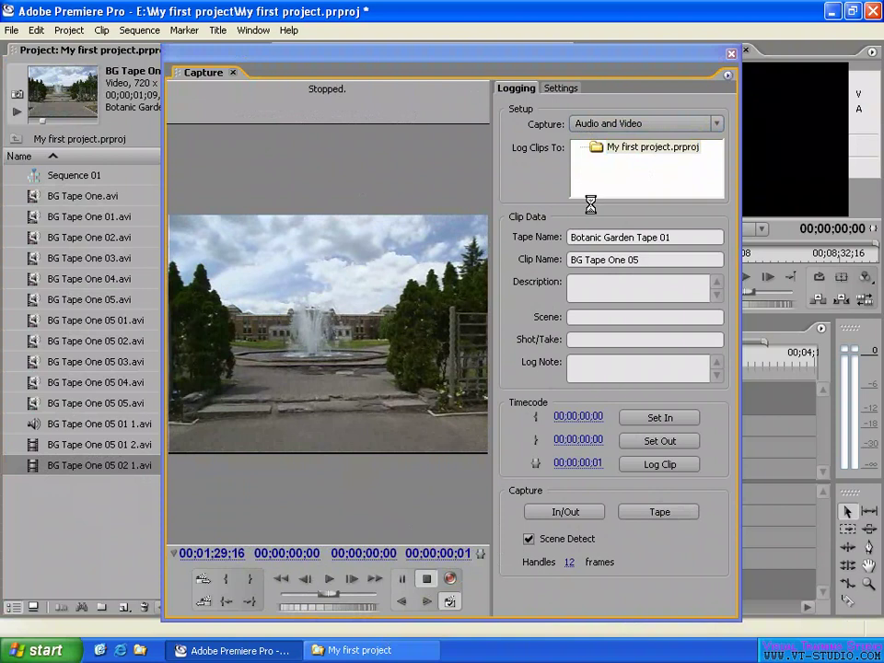
pyautogui.click(465, 202)
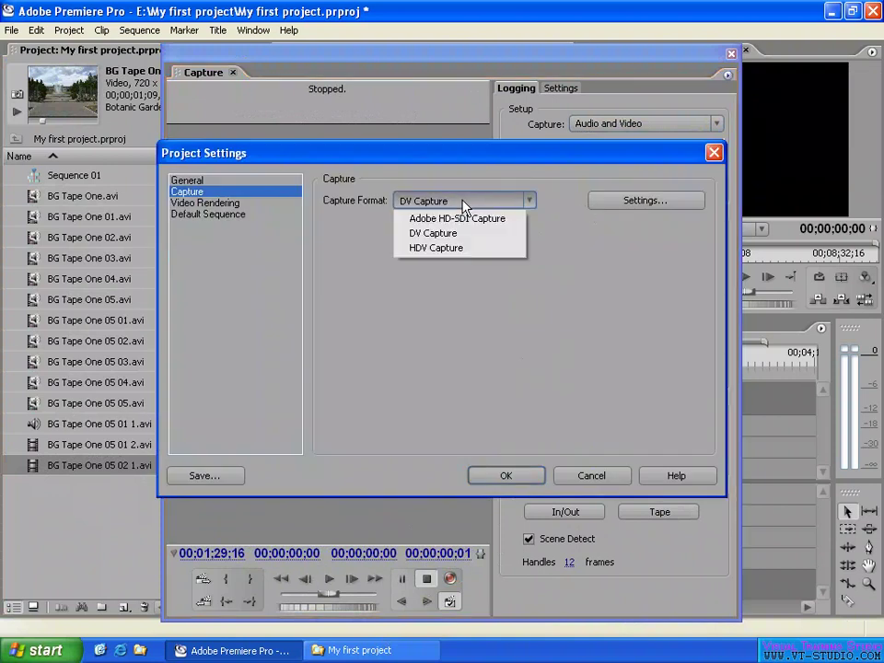
pyautogui.click(568, 267)
pyautogui.click(518, 477)
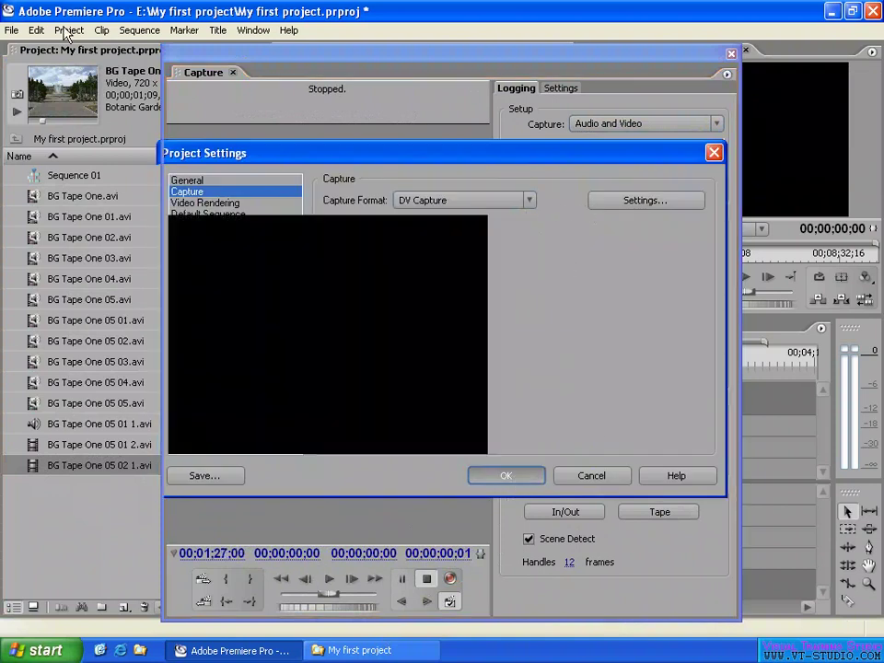
# - Open the project's own capture settings to check the capture format, and close them without changes
pyautogui.click(68, 30)
pyautogui.moveTo(74, 48)
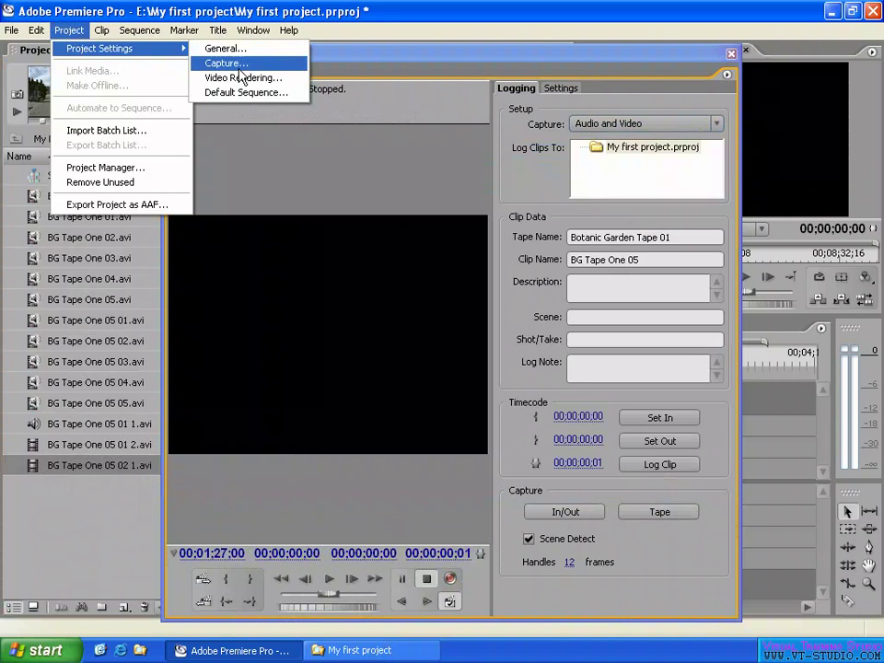
pyautogui.click(230, 62)
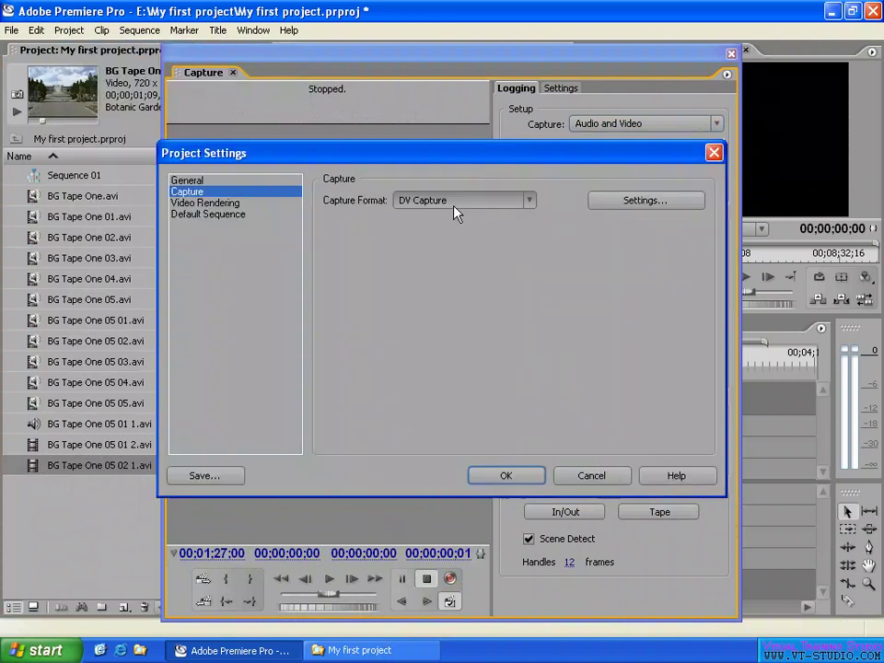
pyautogui.click(601, 478)
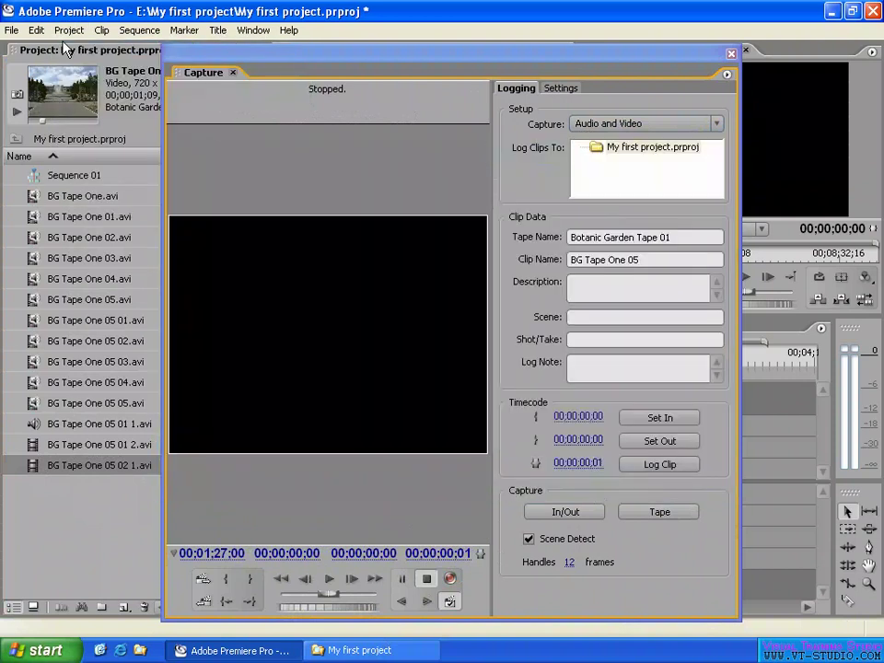
# - Review the Scratch Disks, Device Control and Capture preferences, including the available control devices, and close the preferences
pyautogui.click(36, 31)
pyautogui.moveTo(223, 364)
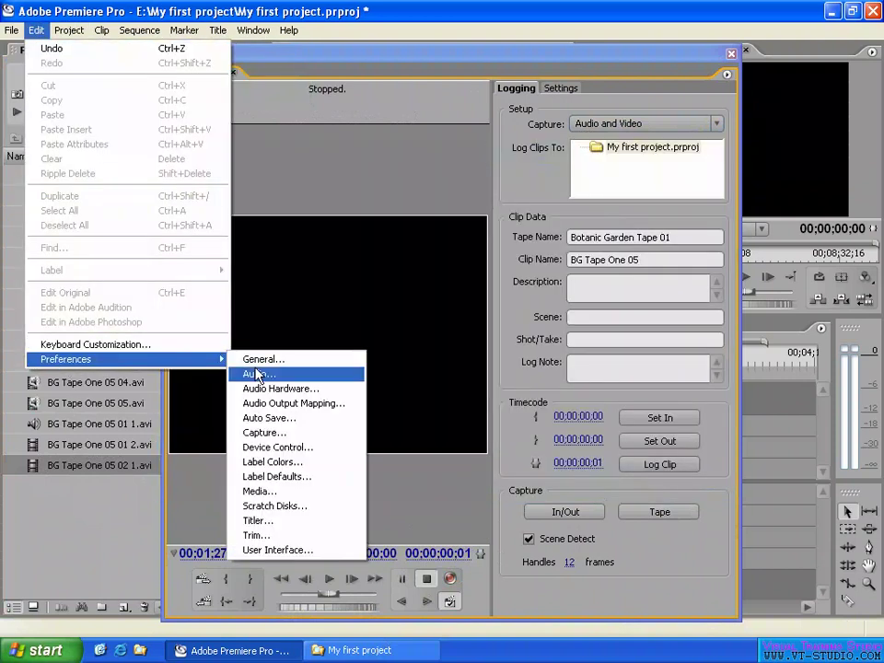
pyautogui.click(281, 505)
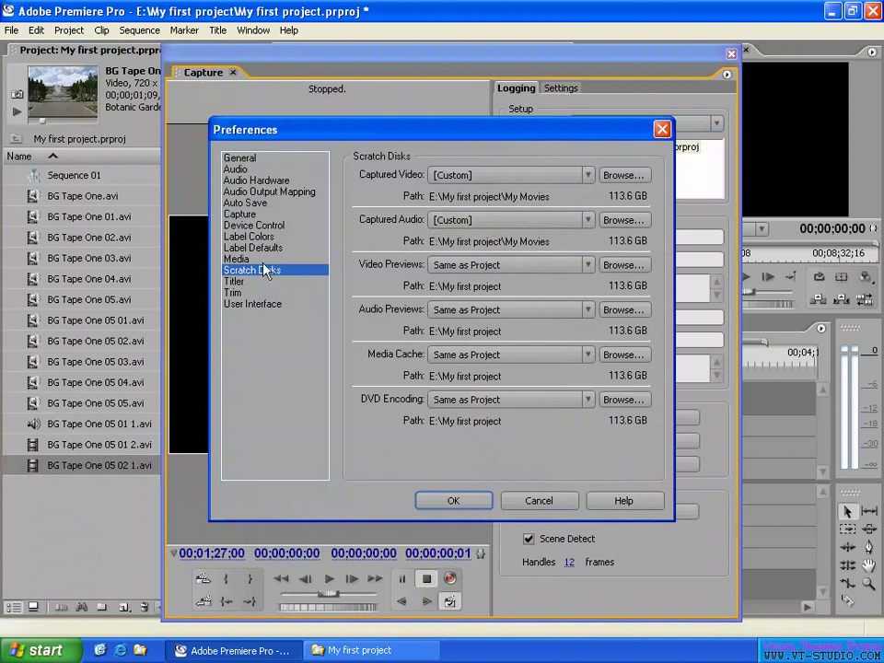
pyautogui.click(269, 226)
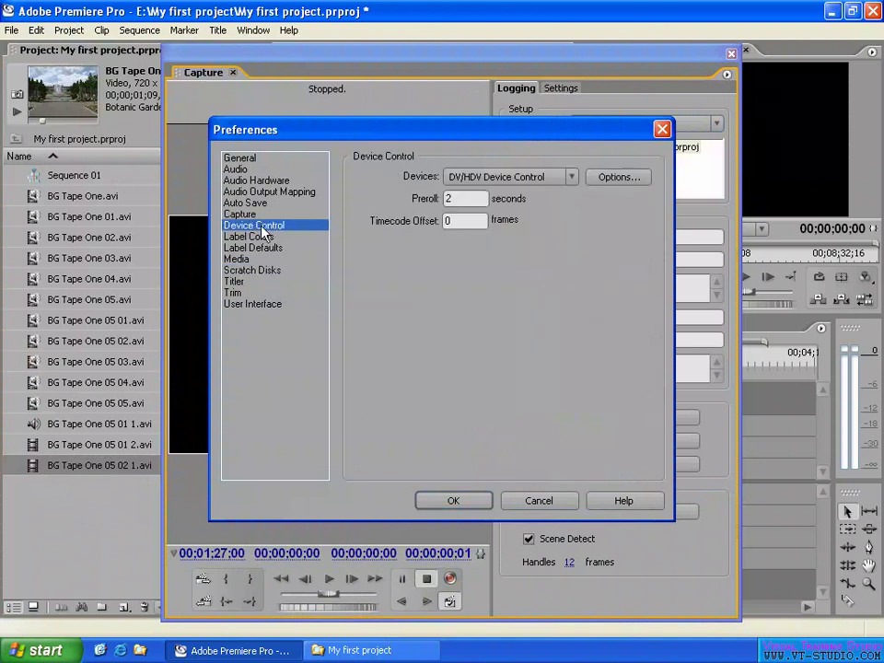
pyautogui.click(505, 178)
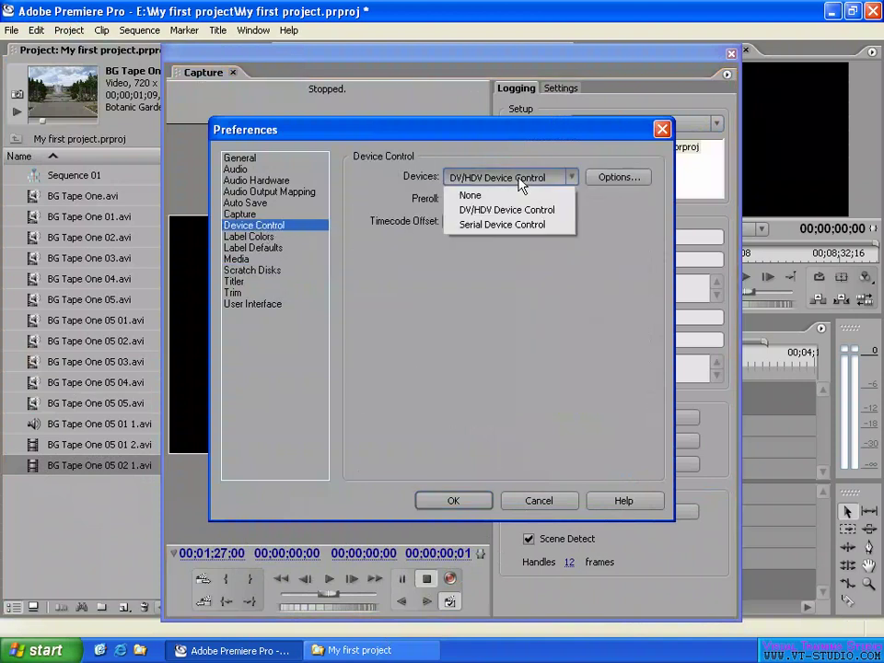
pyautogui.click(479, 269)
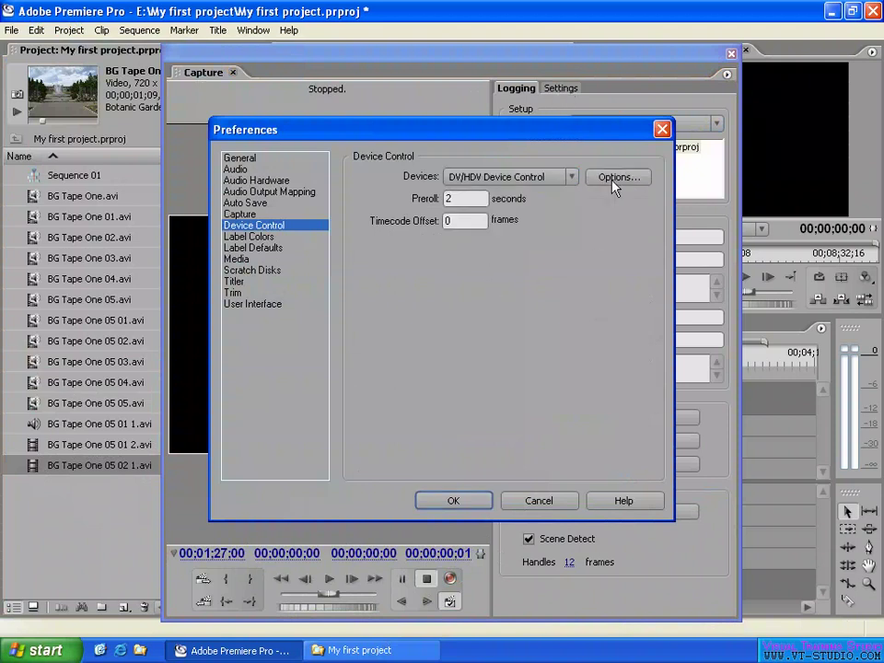
pyautogui.press('Tab')
pyautogui.click(241, 214)
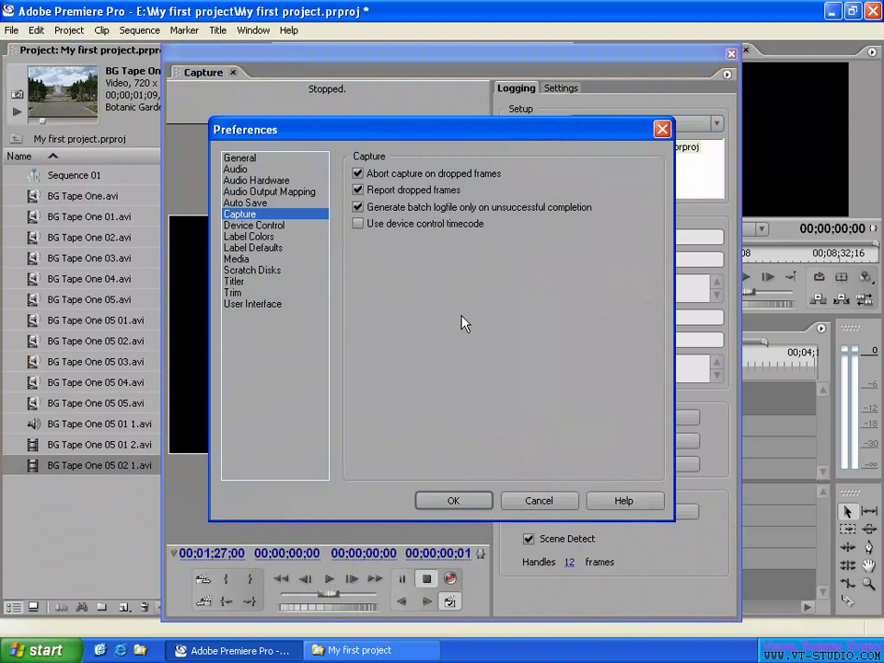
pyautogui.click(451, 502)
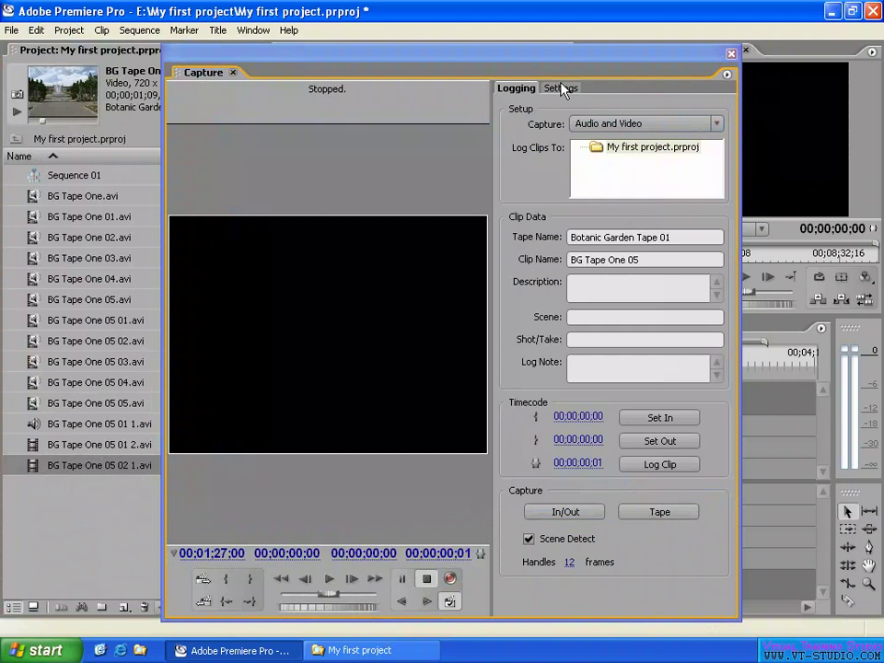
# - Try Serial Device Control as the Capture window's control device, and set the device back to DV/HDV Device Control
pyautogui.click(560, 89)
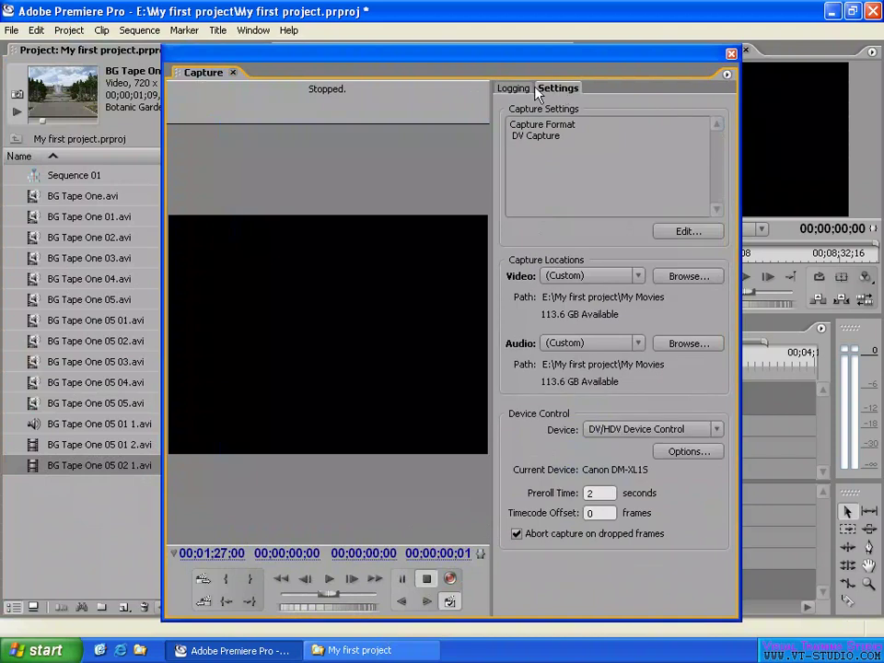
pyautogui.click(518, 89)
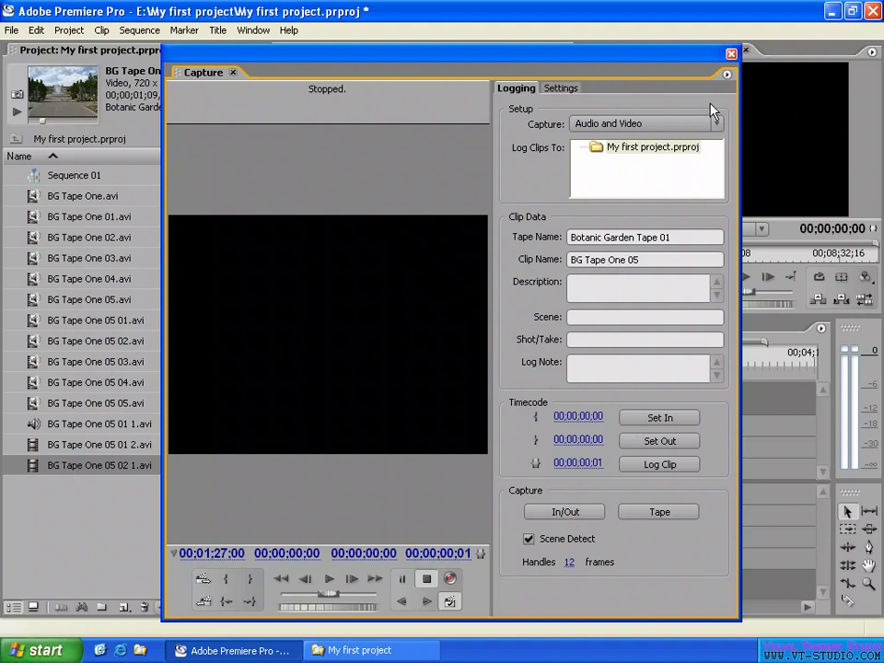
pyautogui.click(564, 89)
pyautogui.click(632, 431)
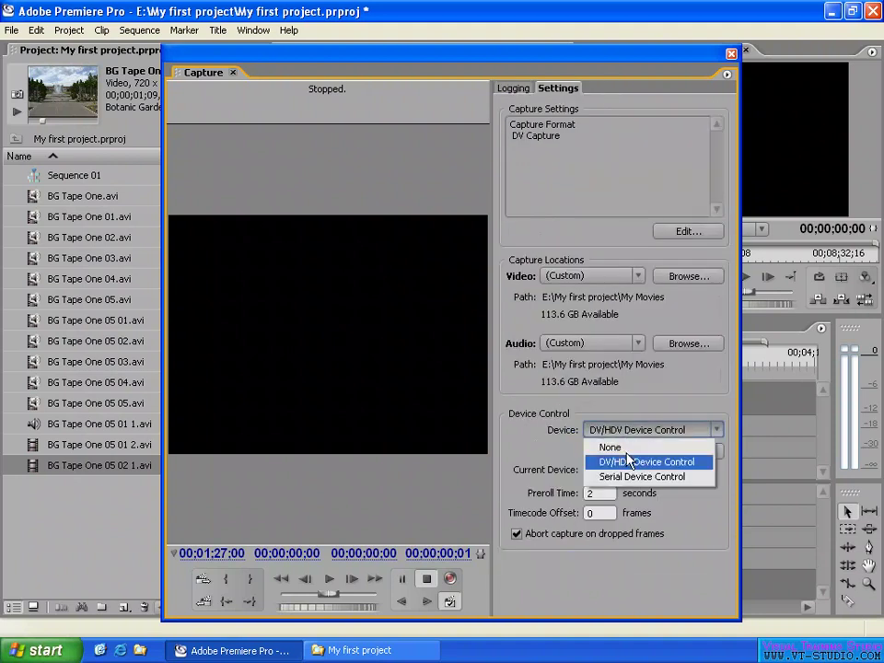
pyautogui.click(641, 477)
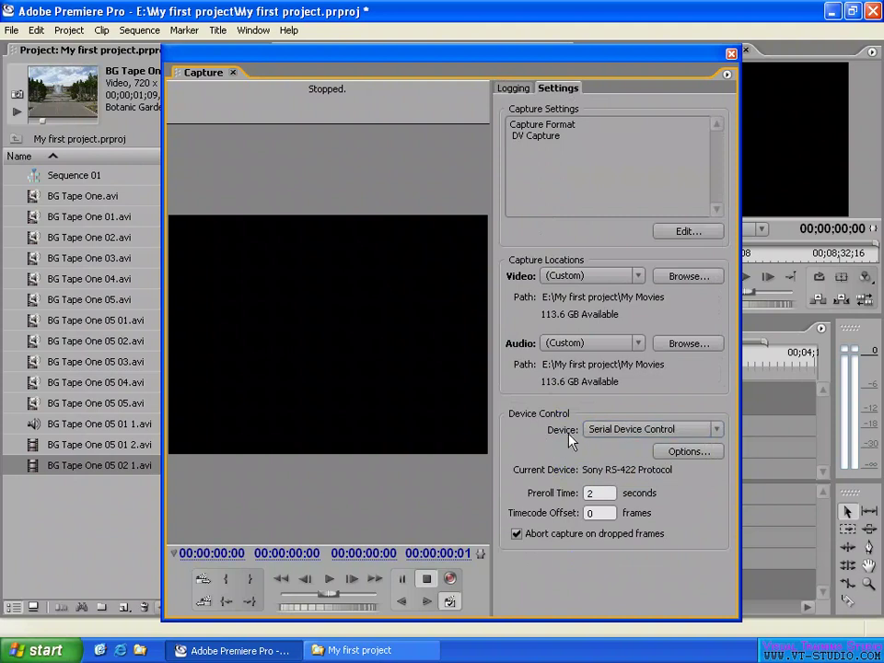
pyautogui.click(636, 429)
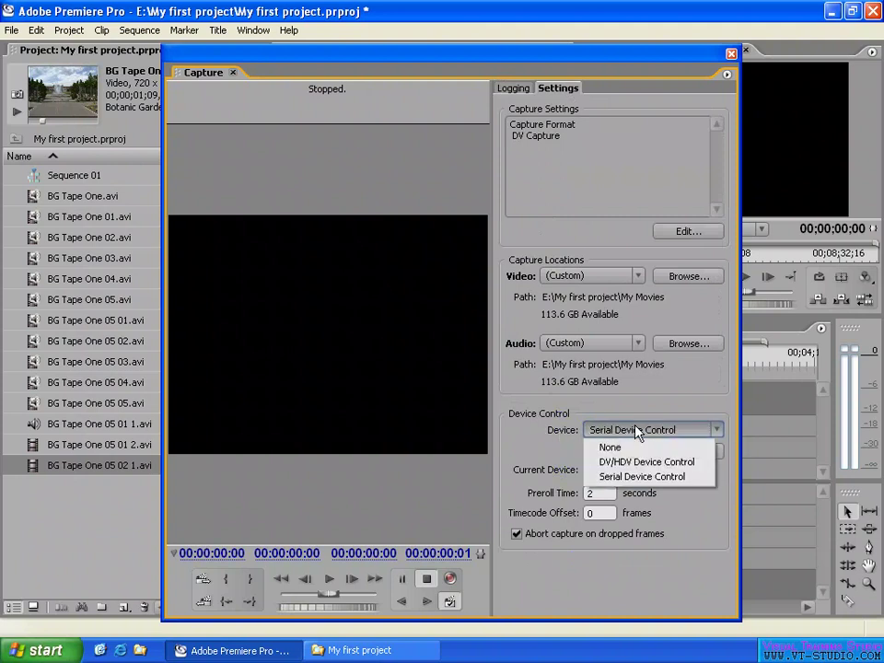
pyautogui.click(626, 461)
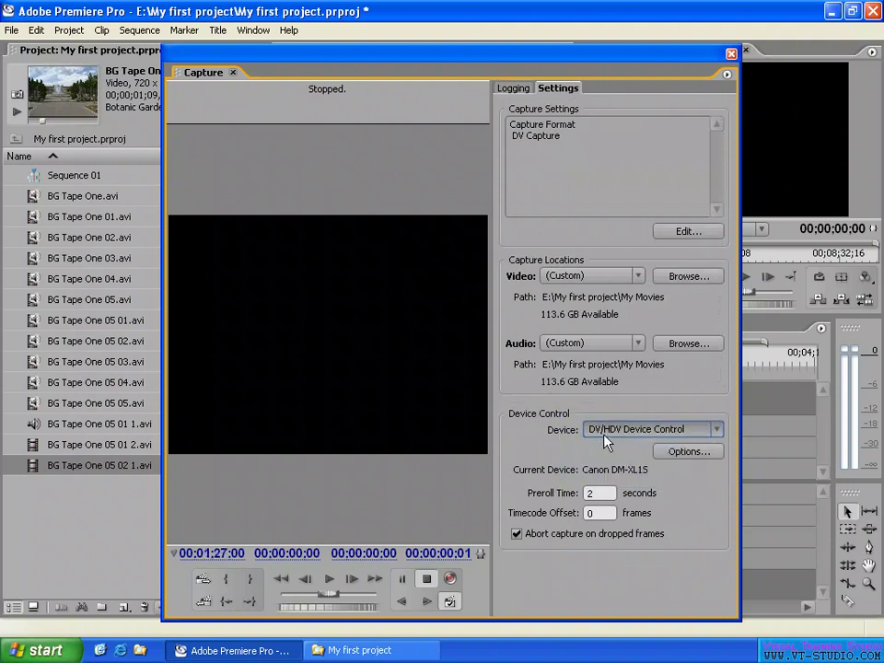